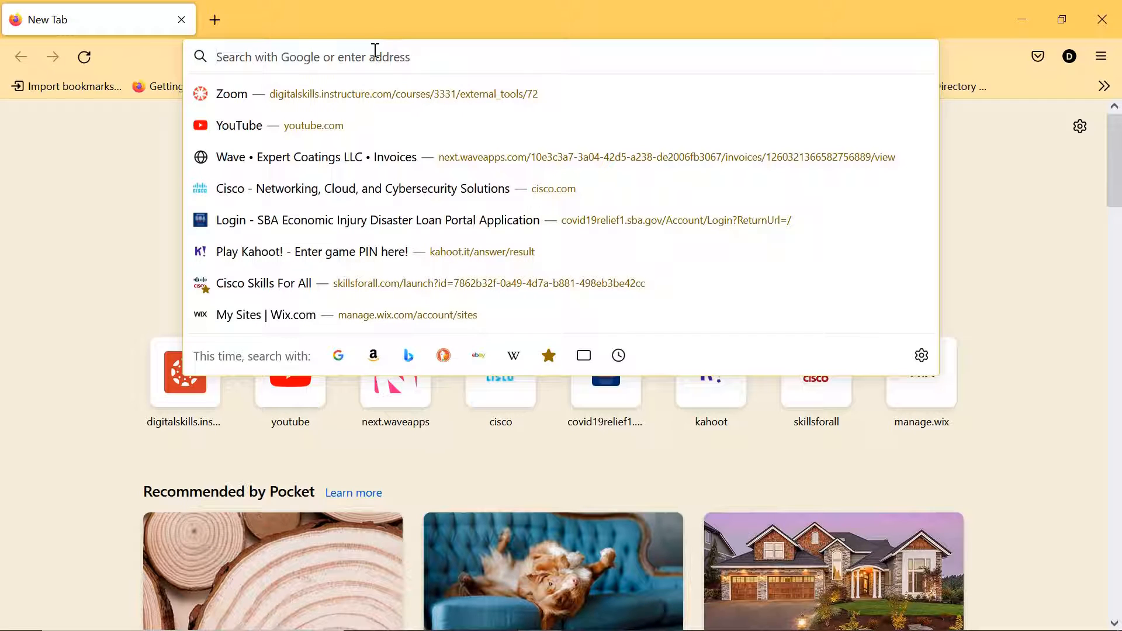
Step: Search the web for pfSense and open the download page of pfsense.org
text(pfSe)
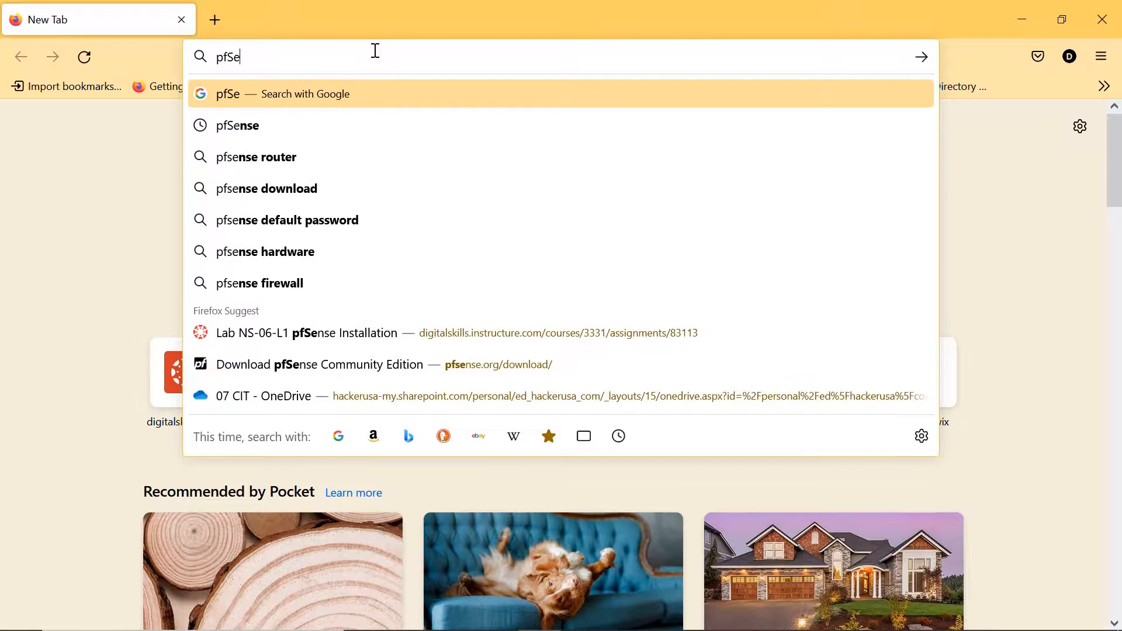
text(nse)
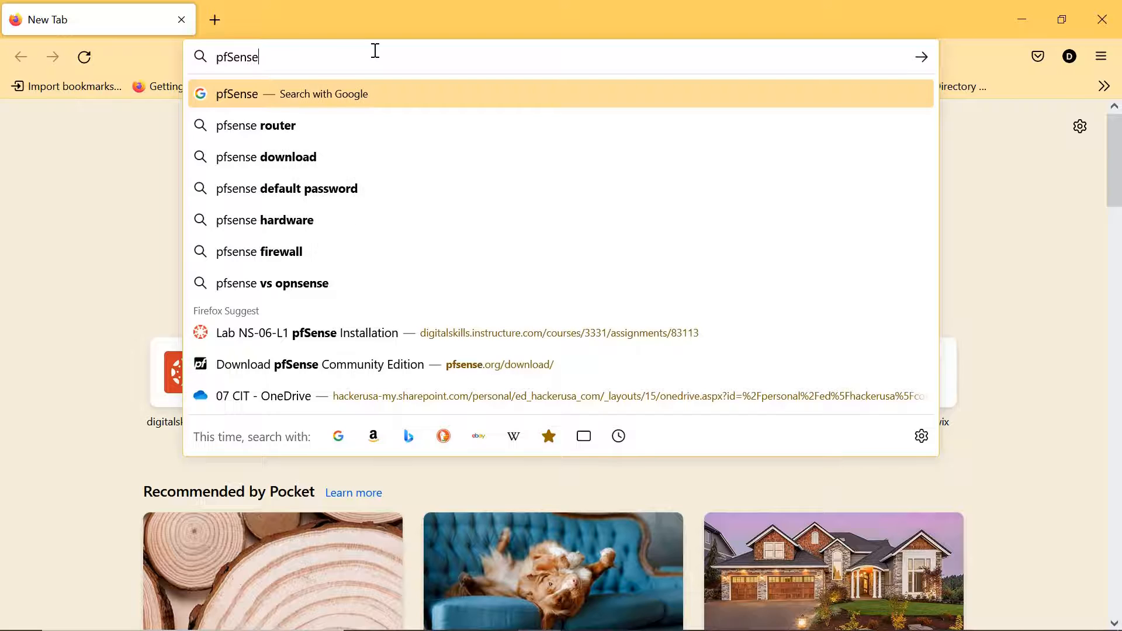
key(Return)
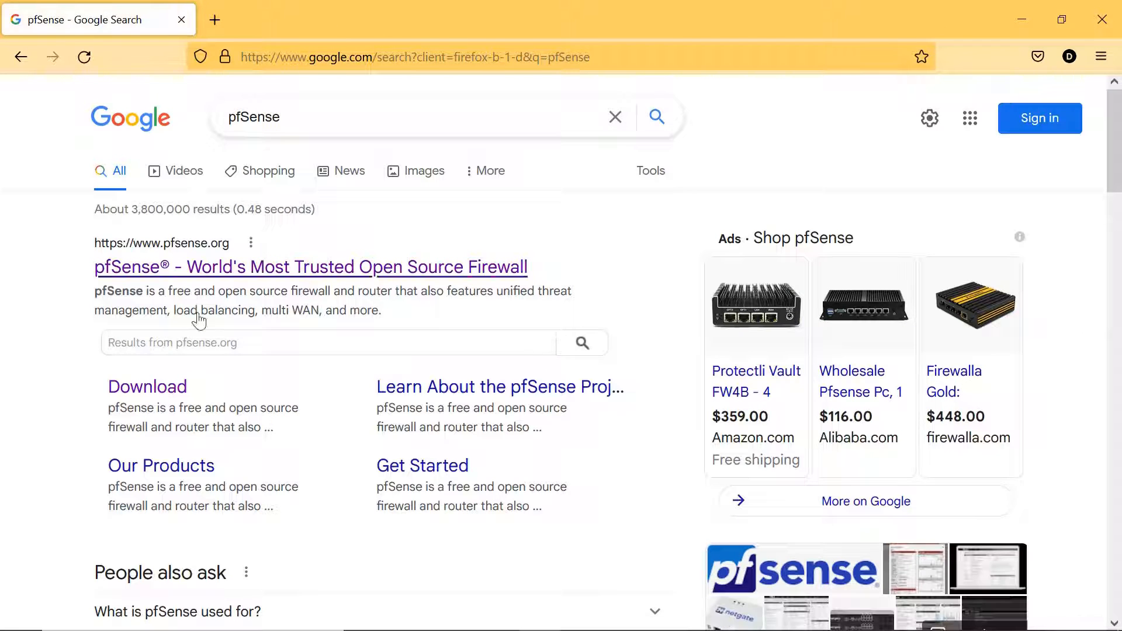
click(164, 391)
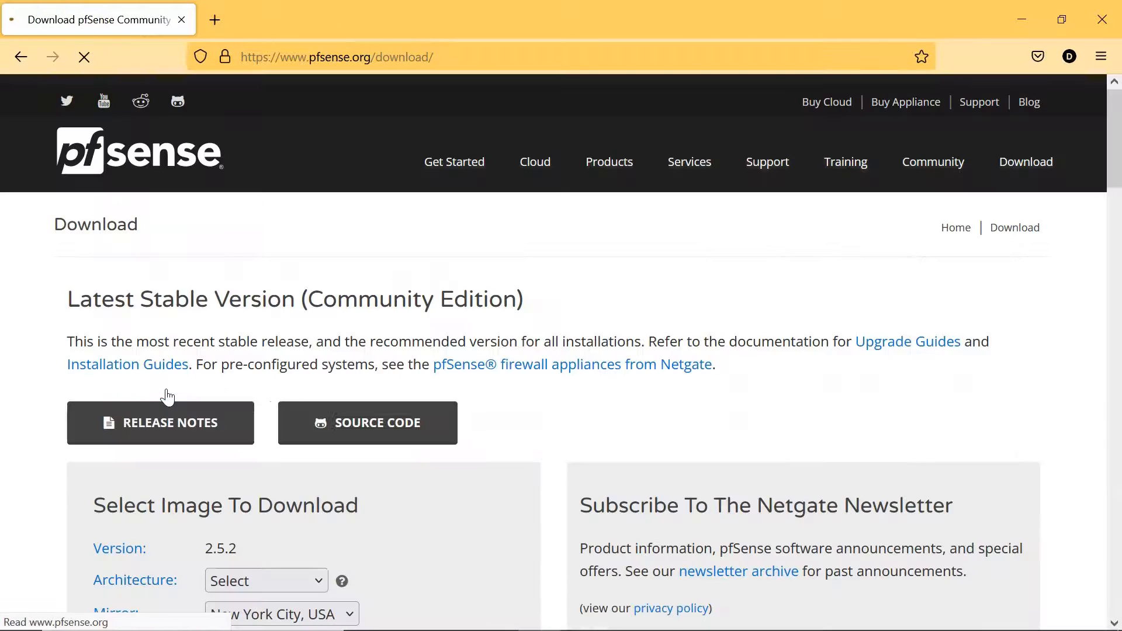
Step: Choose the AMD64 (64-bit) architecture and the DVD Image (ISO) Installer for the pfSense 2.5.2 image
scroll(176, 374, down, 3)
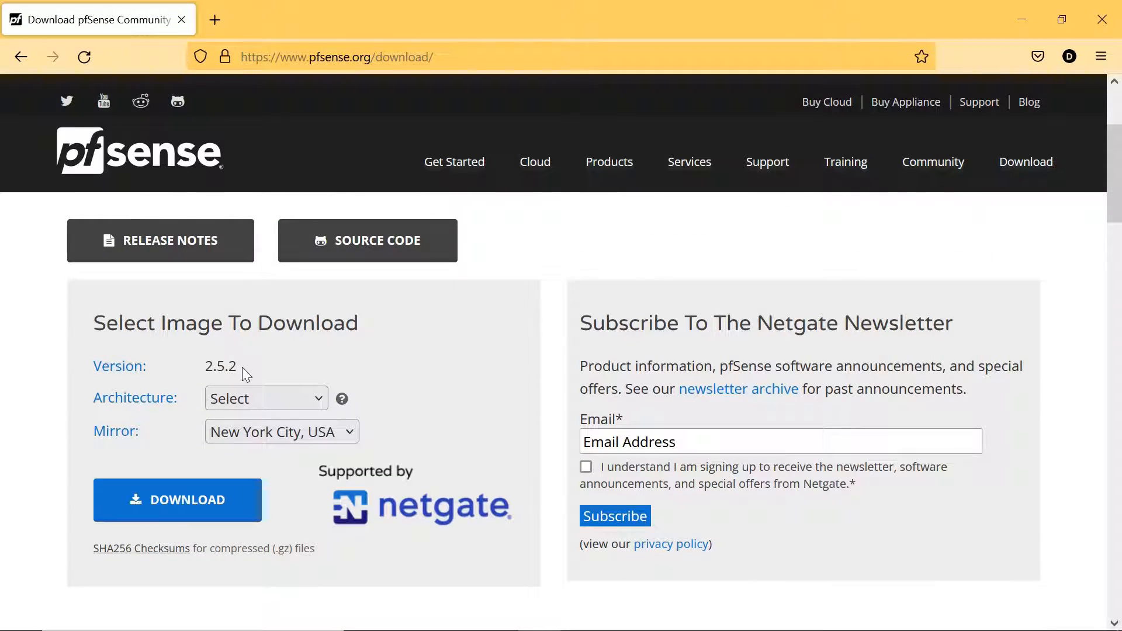
click(256, 398)
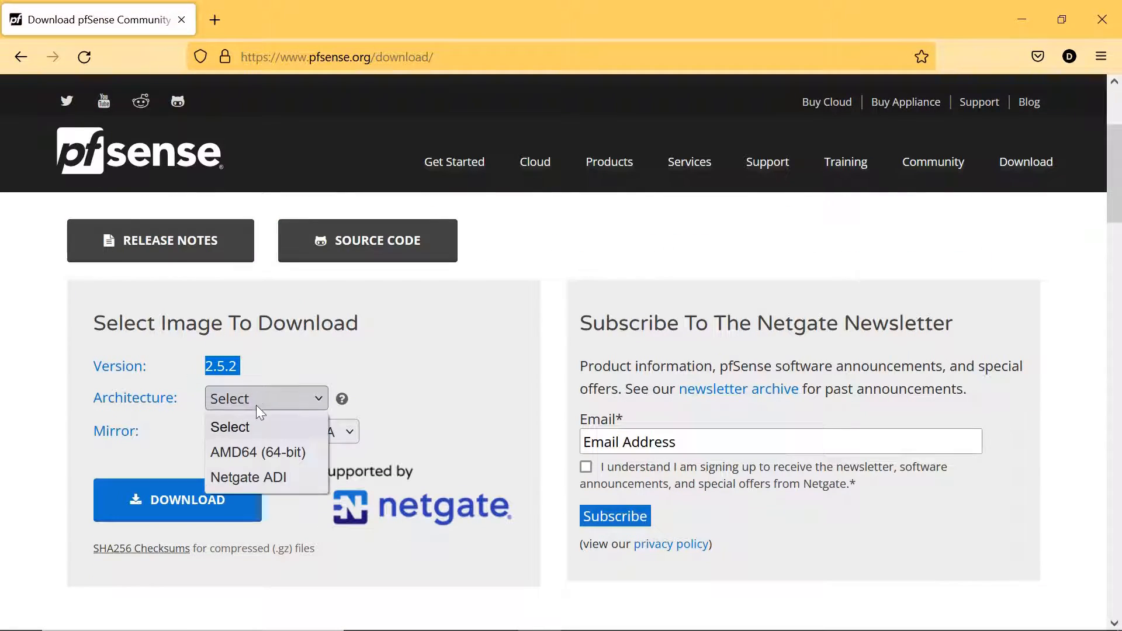
click(268, 454)
click(272, 431)
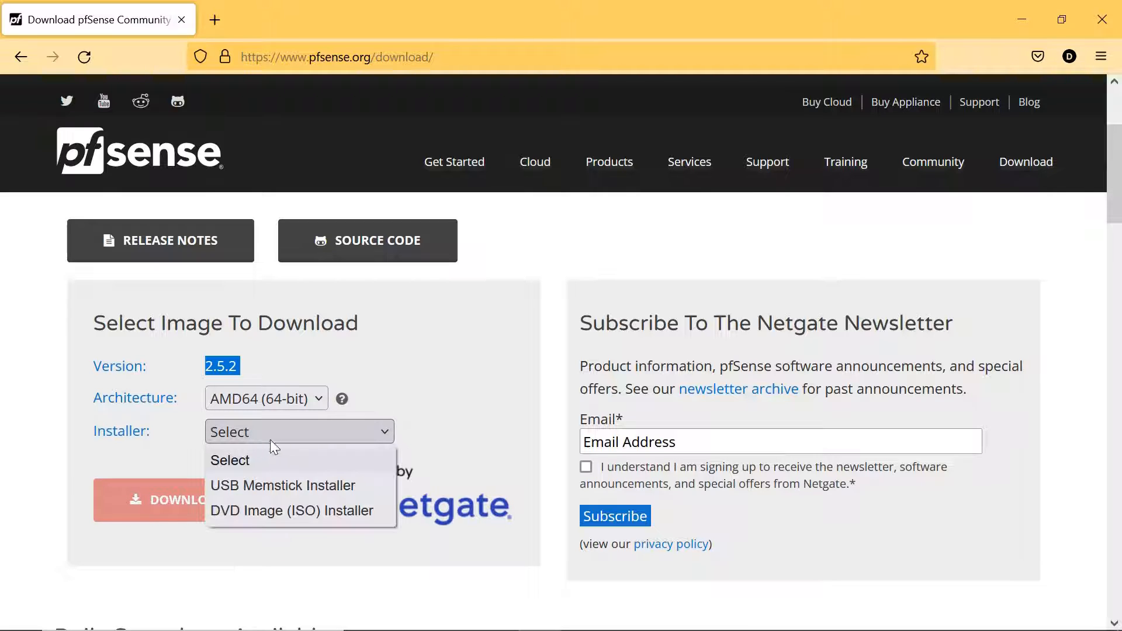
click(263, 511)
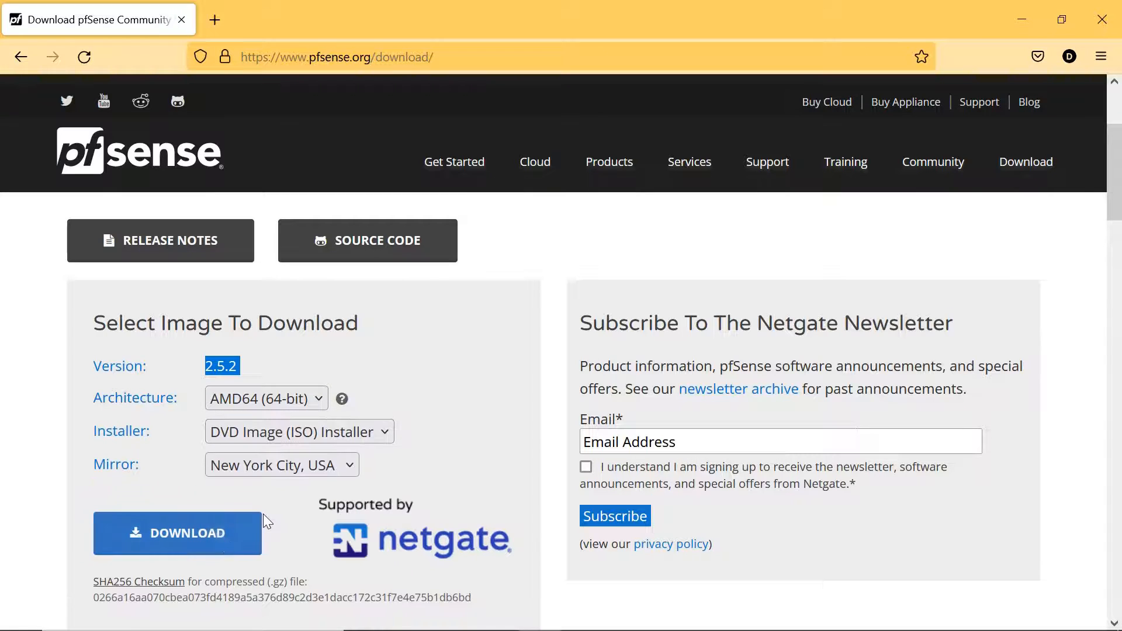
Step: Request the selected pfSense image with the Save File option, cancel the download, and close the browser
click(250, 541)
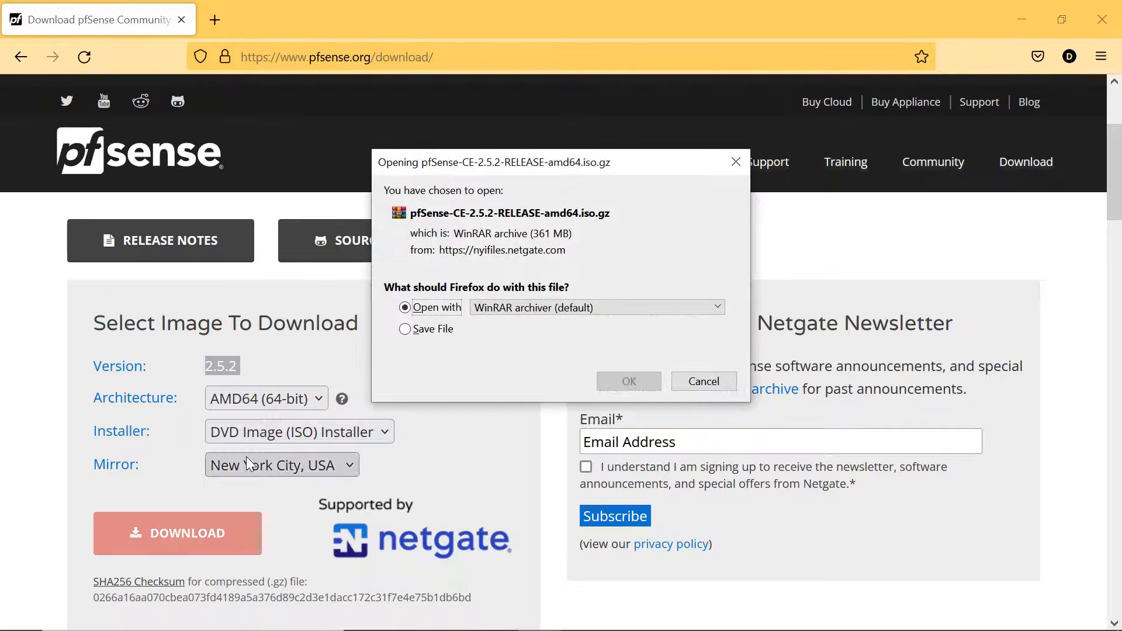
click(429, 331)
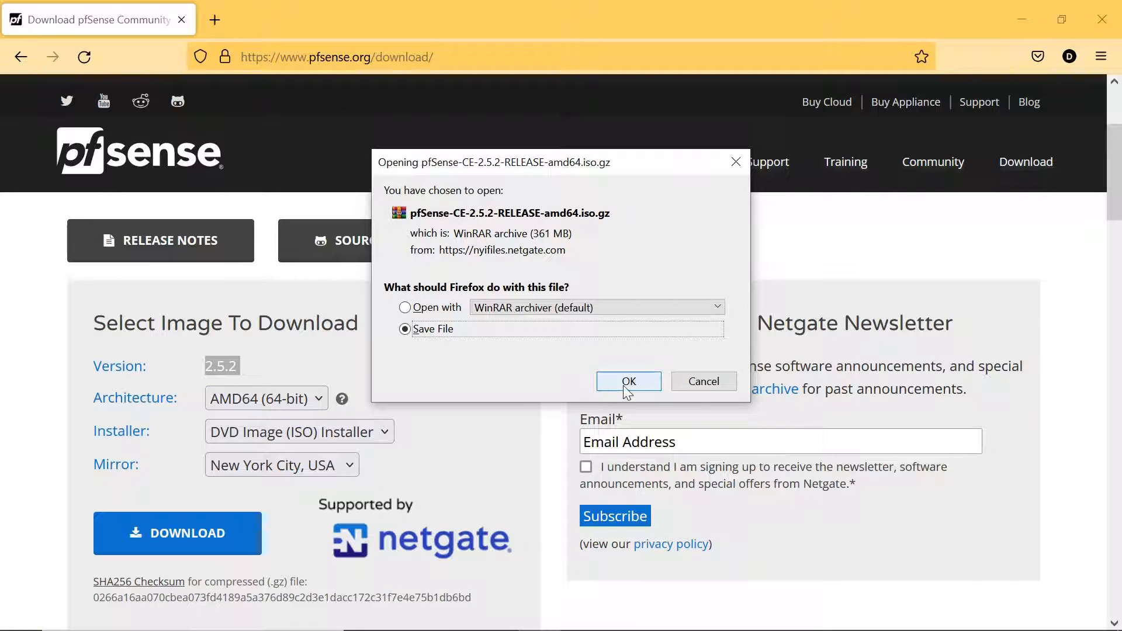
click(705, 383)
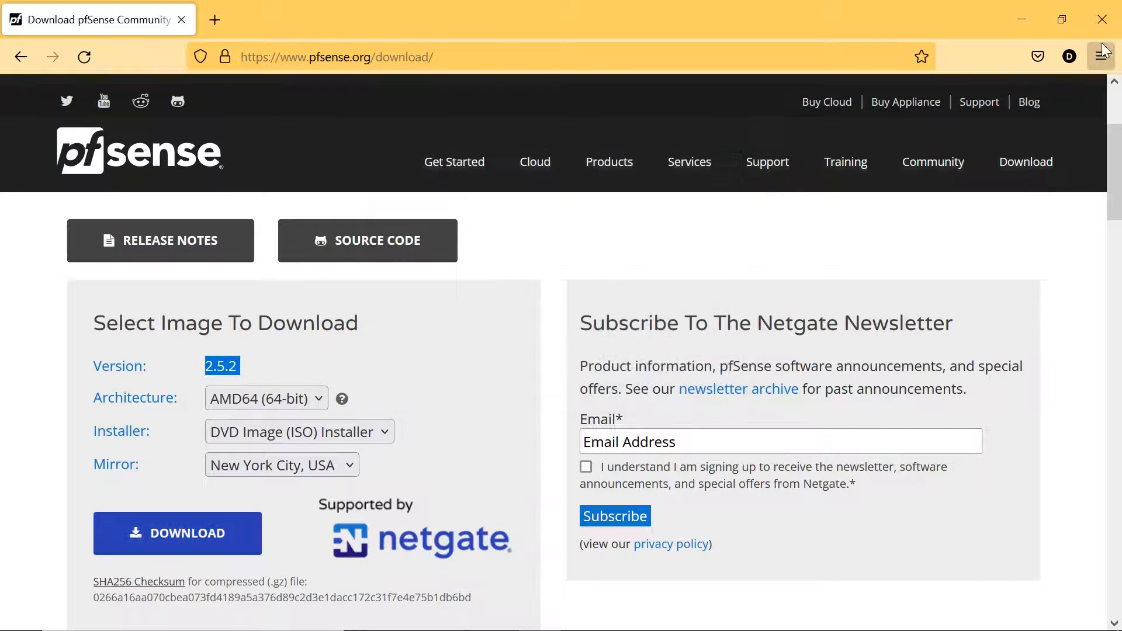
click(1102, 20)
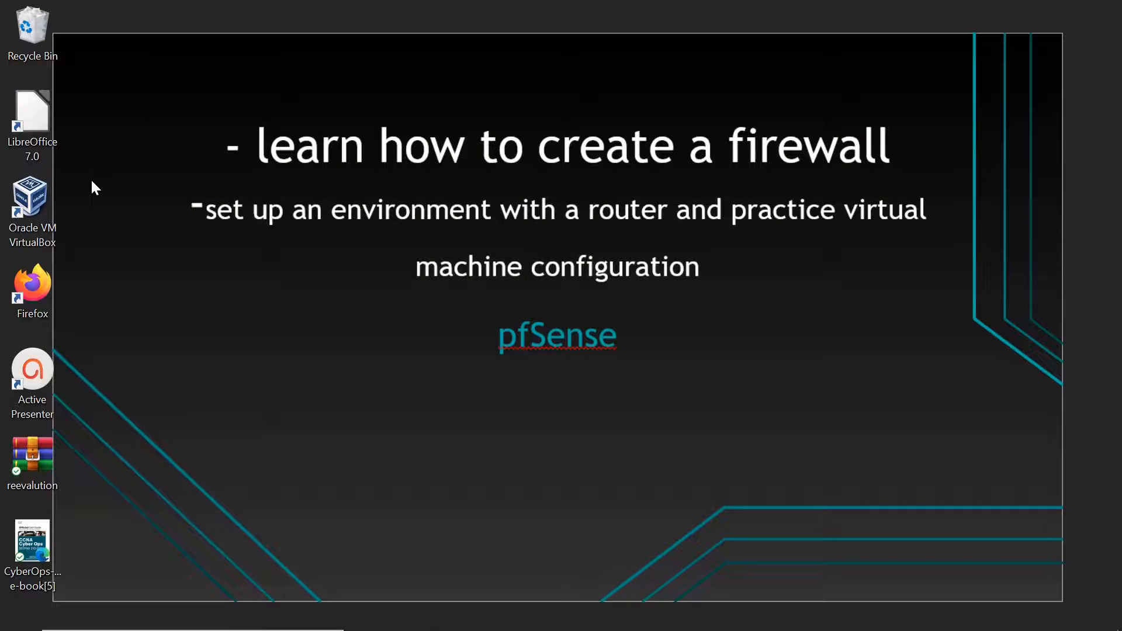
Step: Switch to Oracle VM VirtualBox and start a new virtual machine named pfSense
double_click(38, 211)
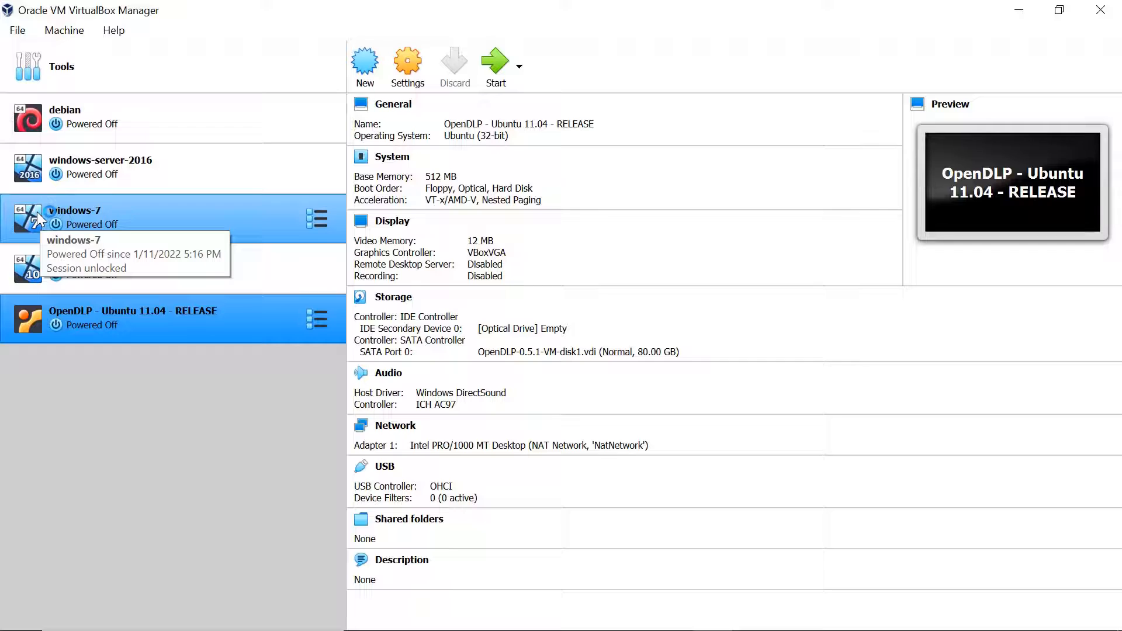
click(113, 75)
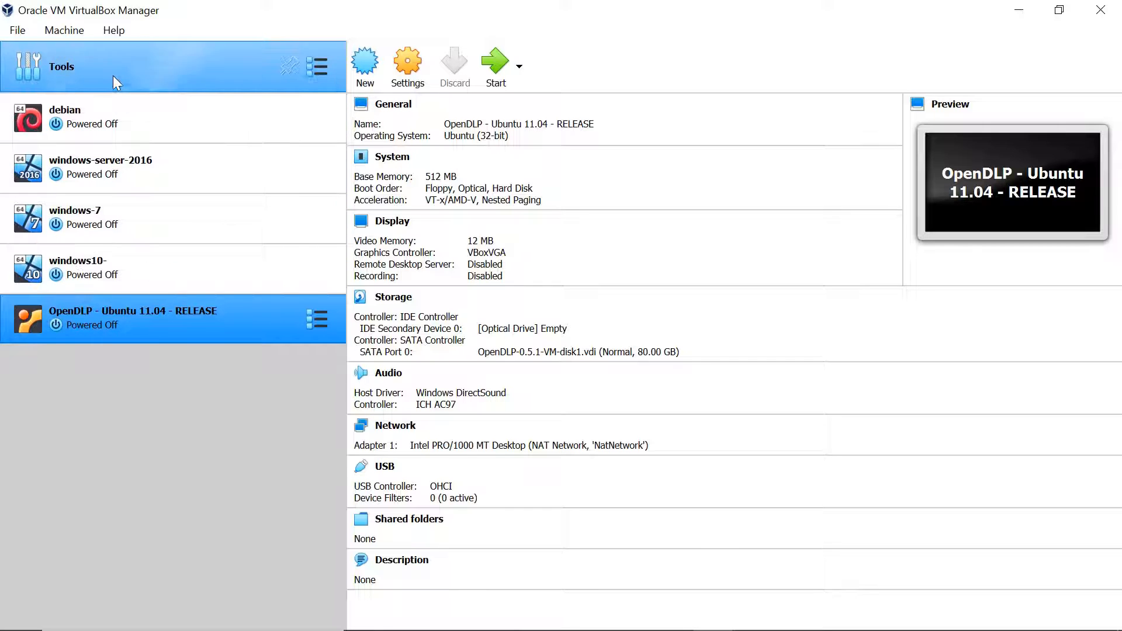
click(526, 66)
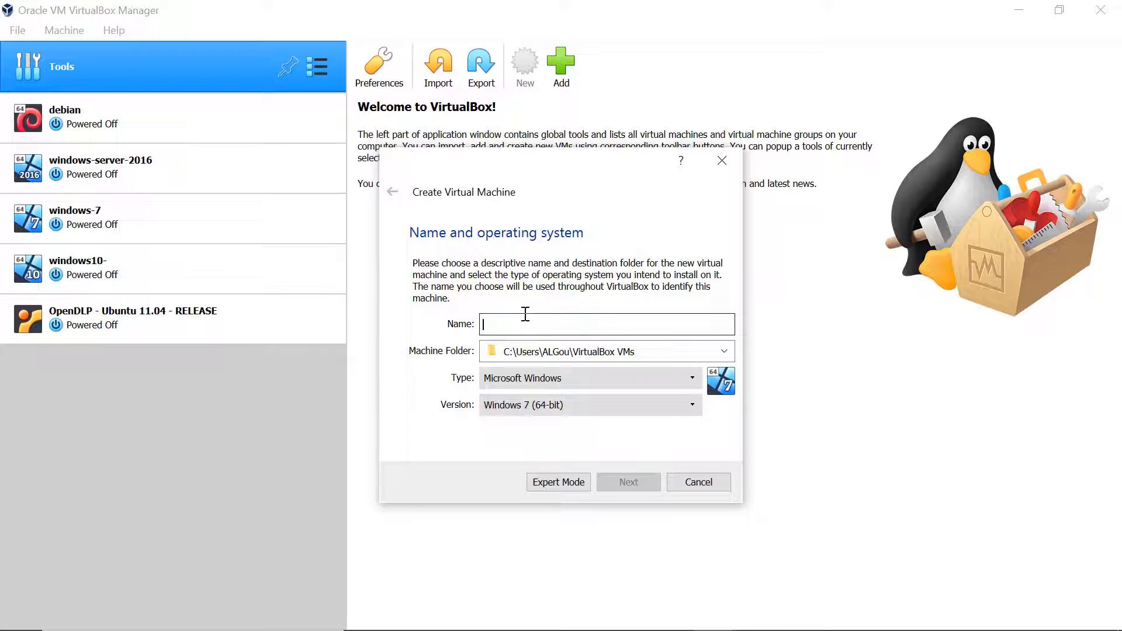
text(pfSe)
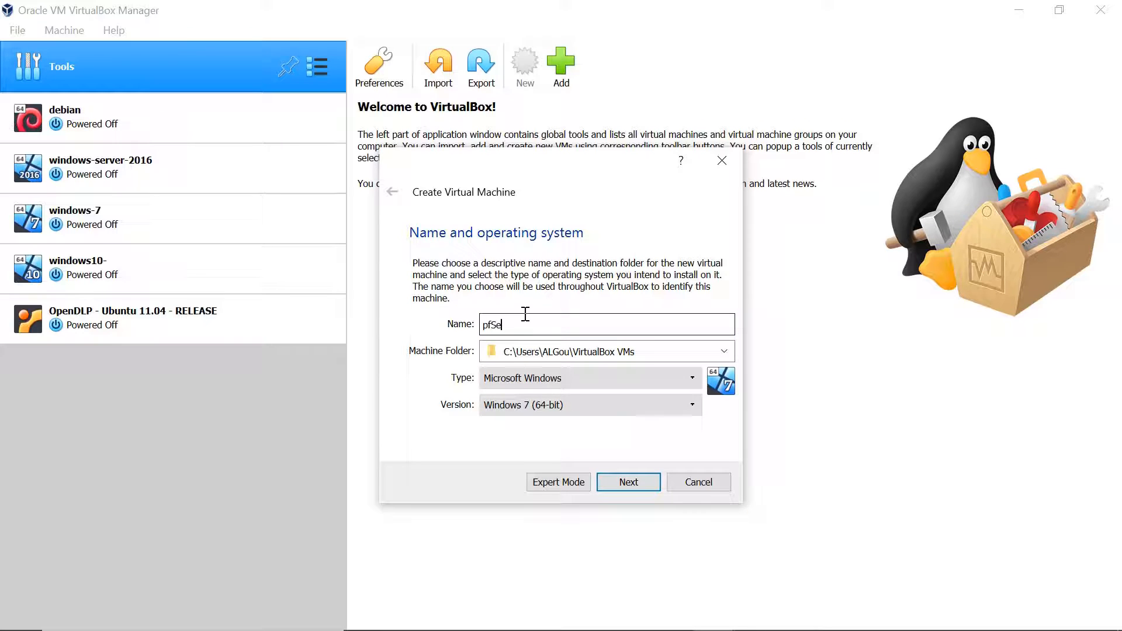
text(nse)
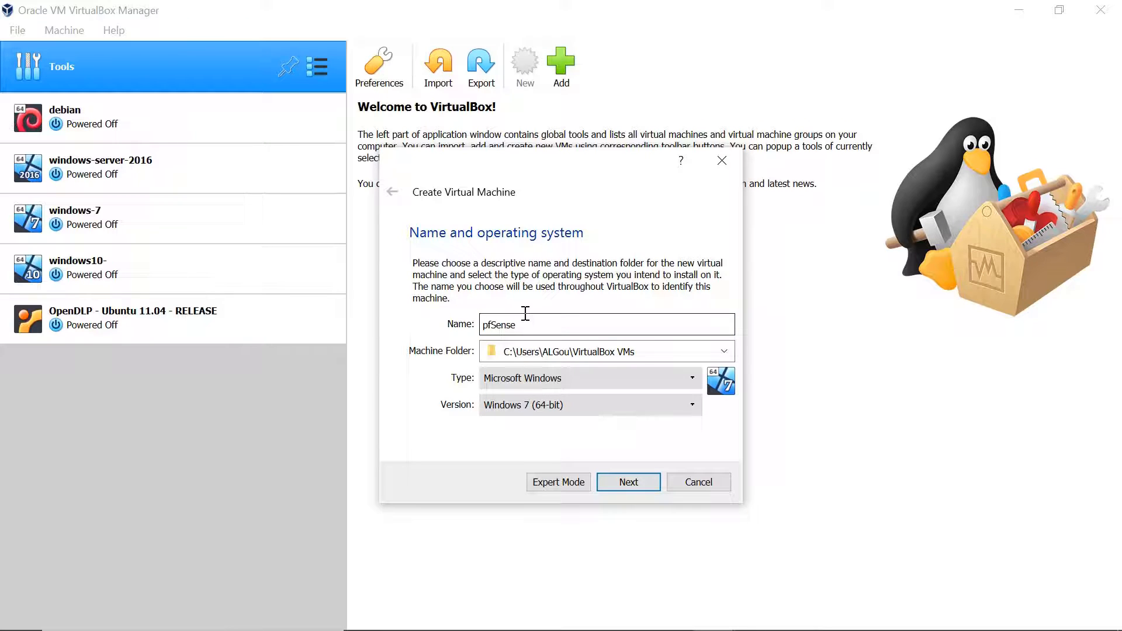
Step: Set the new machine's operating system type to BSD and its version to FreeBSD (64-bit)
click(619, 374)
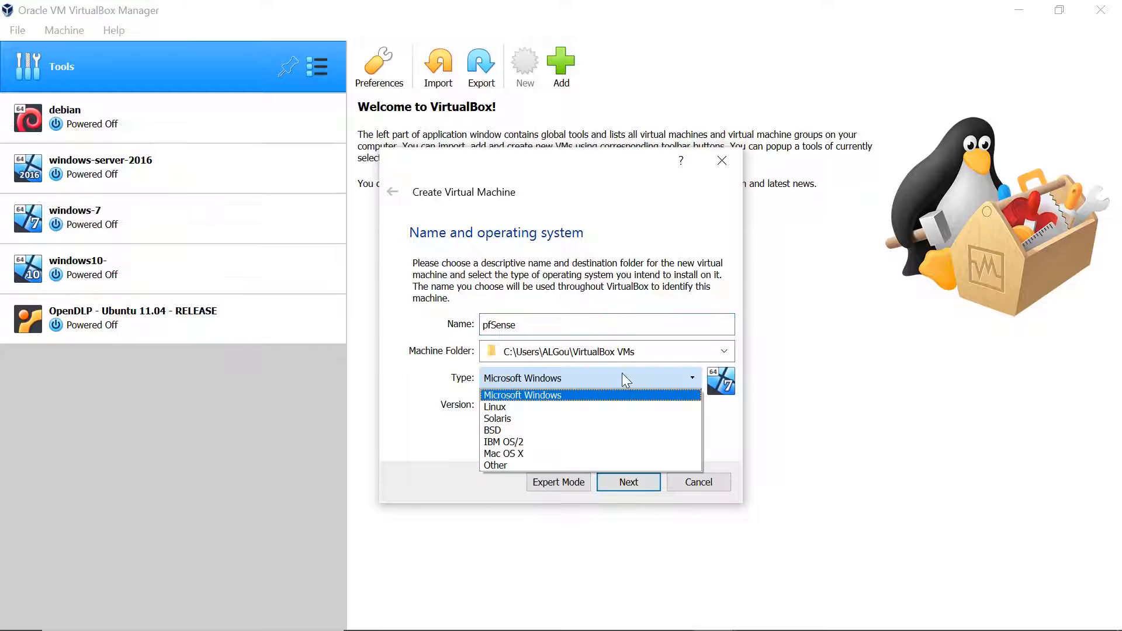
click(628, 432)
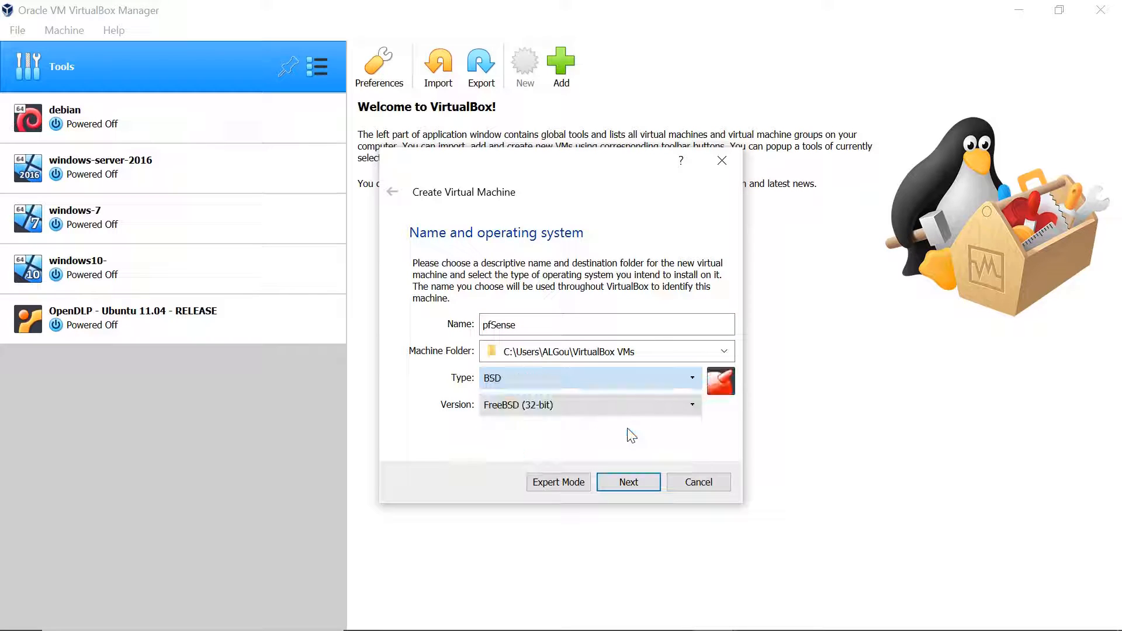
click(637, 405)
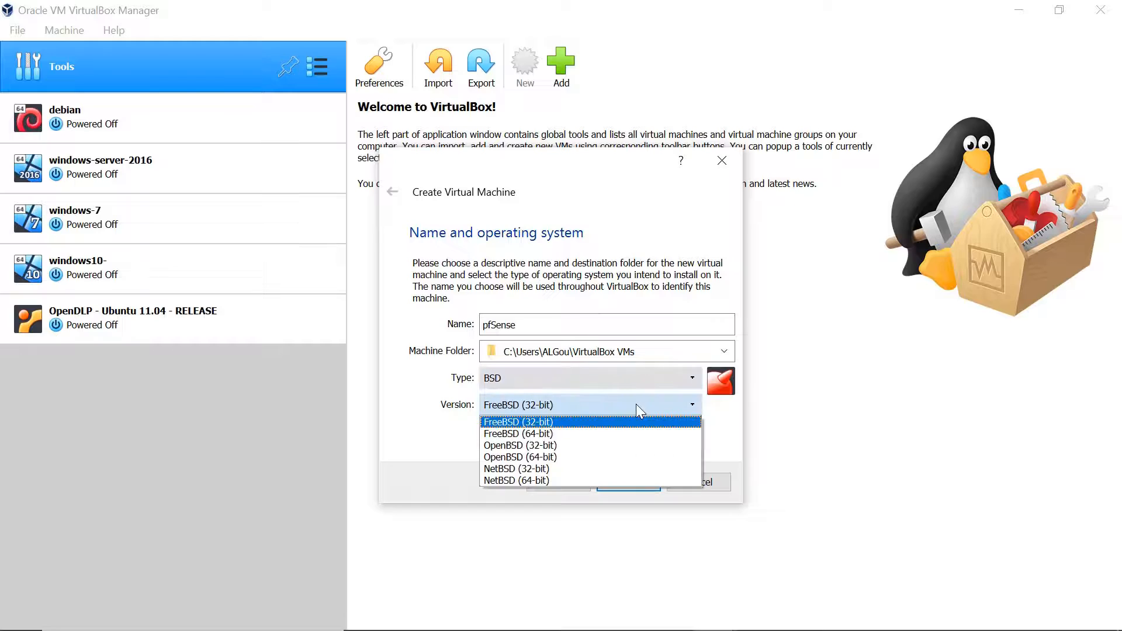
click(625, 432)
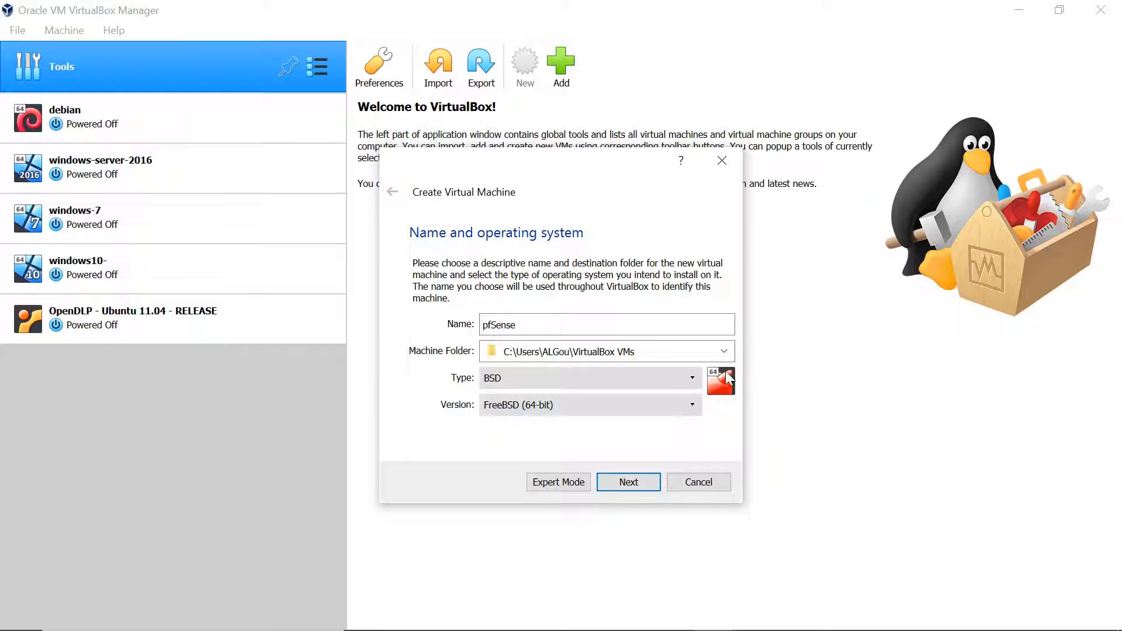
click(629, 490)
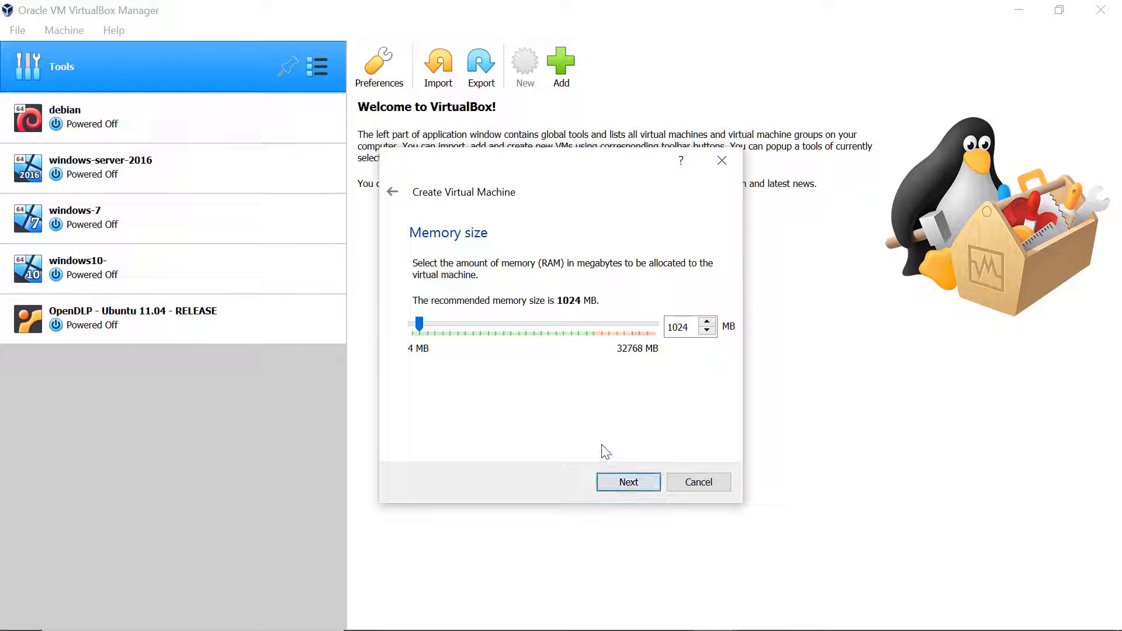
Step: Accept 1024 MB of memory and create the machine with a dynamically allocated 16 GB VDI hard disk
click(628, 482)
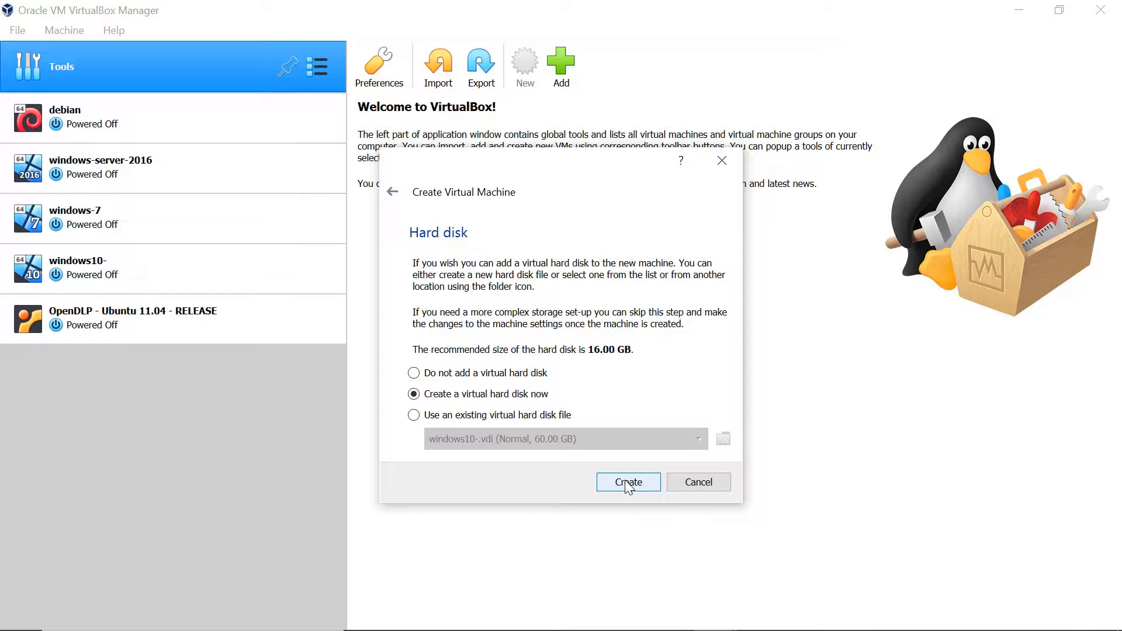
click(628, 483)
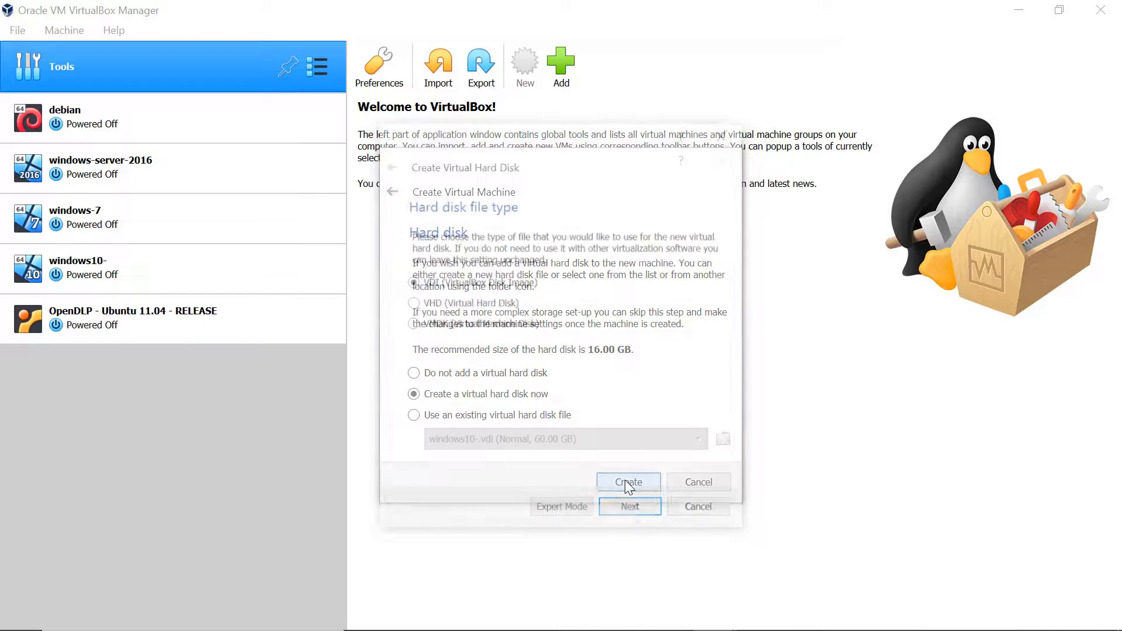
click(621, 512)
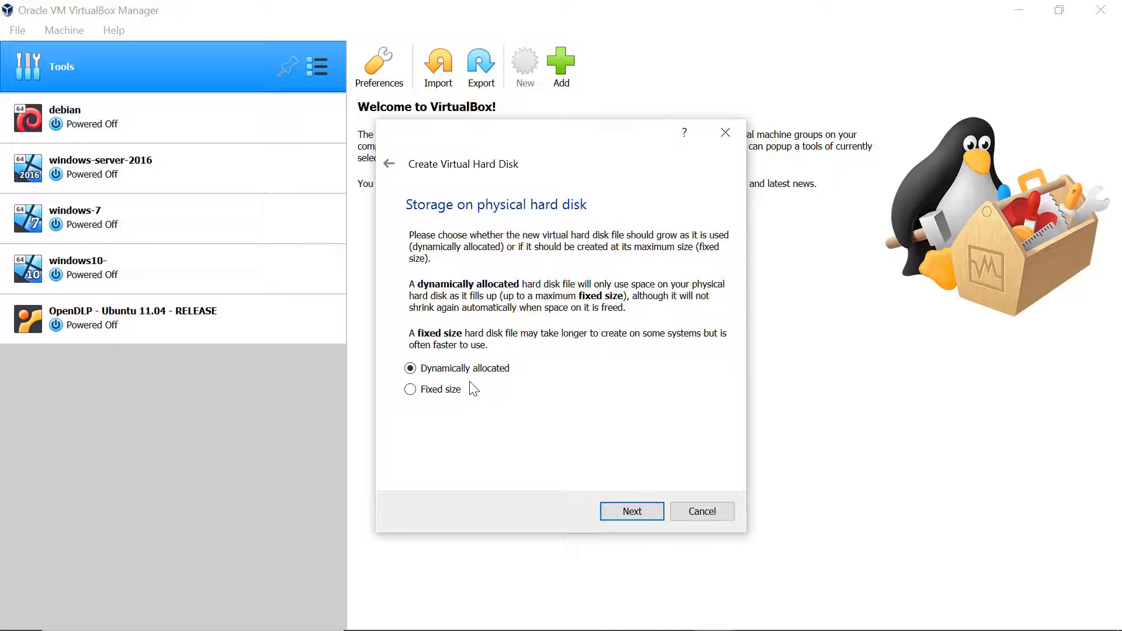
click(643, 518)
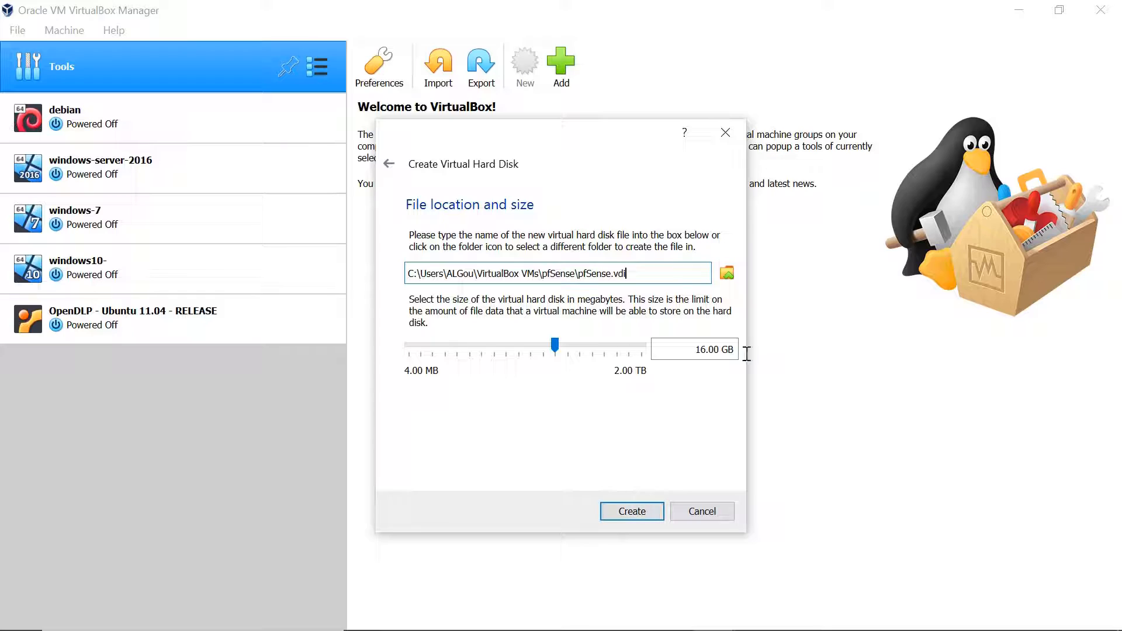
drag(699, 349, 756, 352)
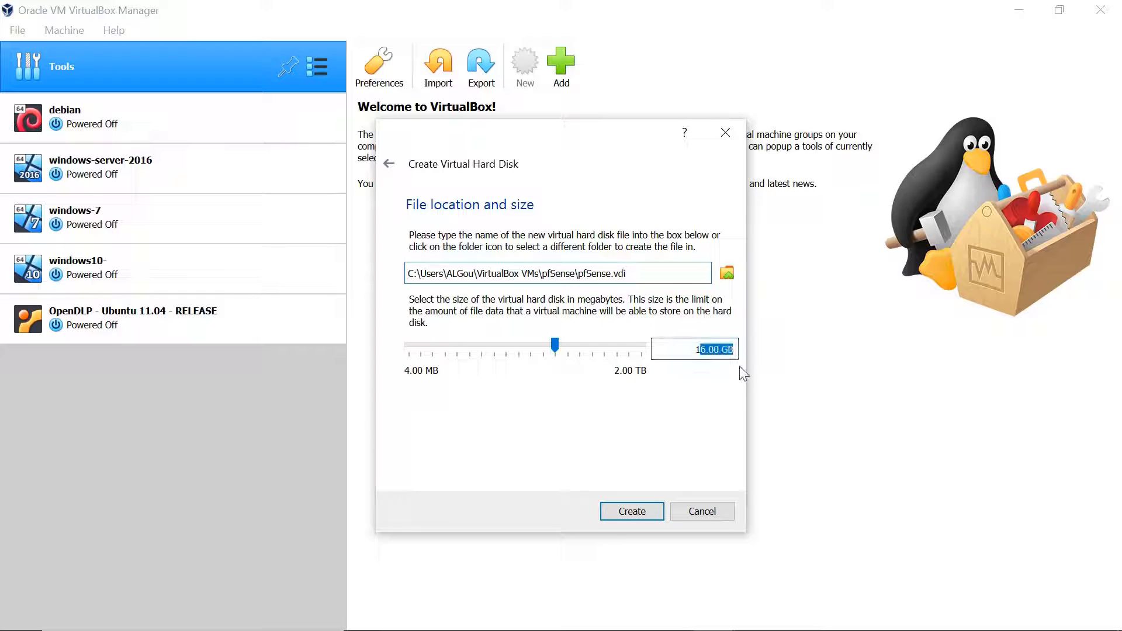
click(644, 508)
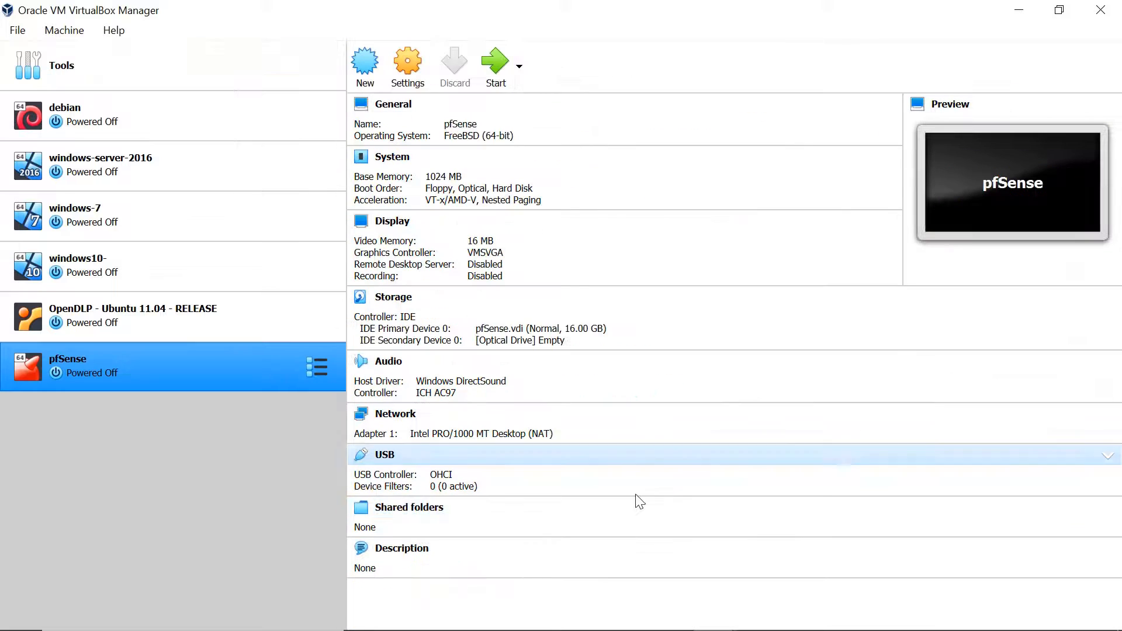
Step: Attach network Adapter 1 of the pfSense machine to a Bridged Adapter
click(409, 79)
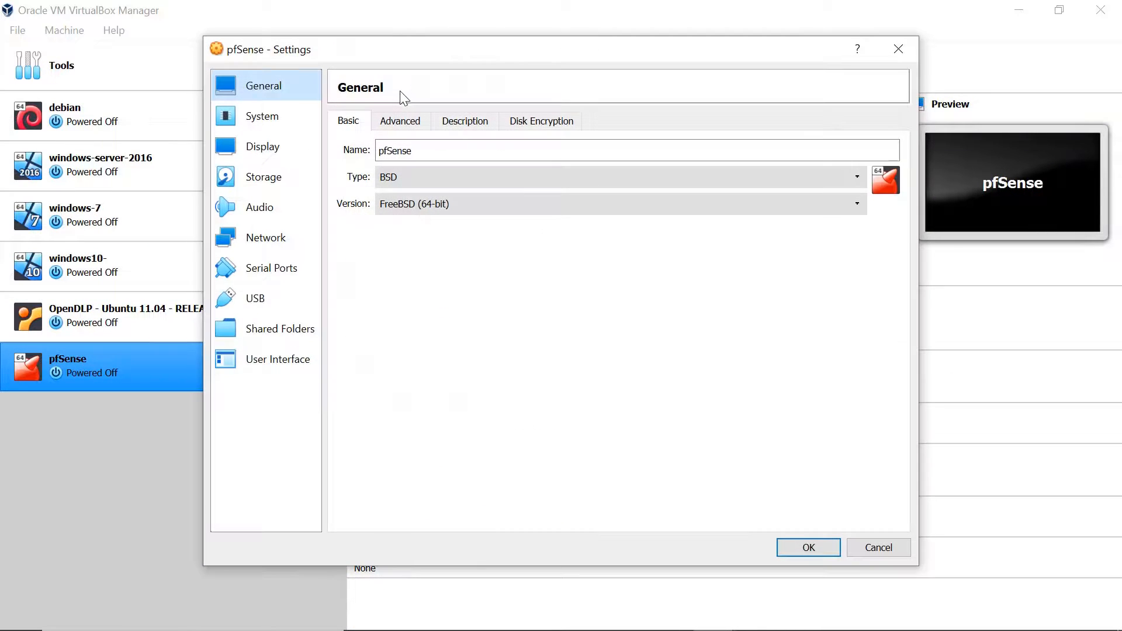
click(273, 243)
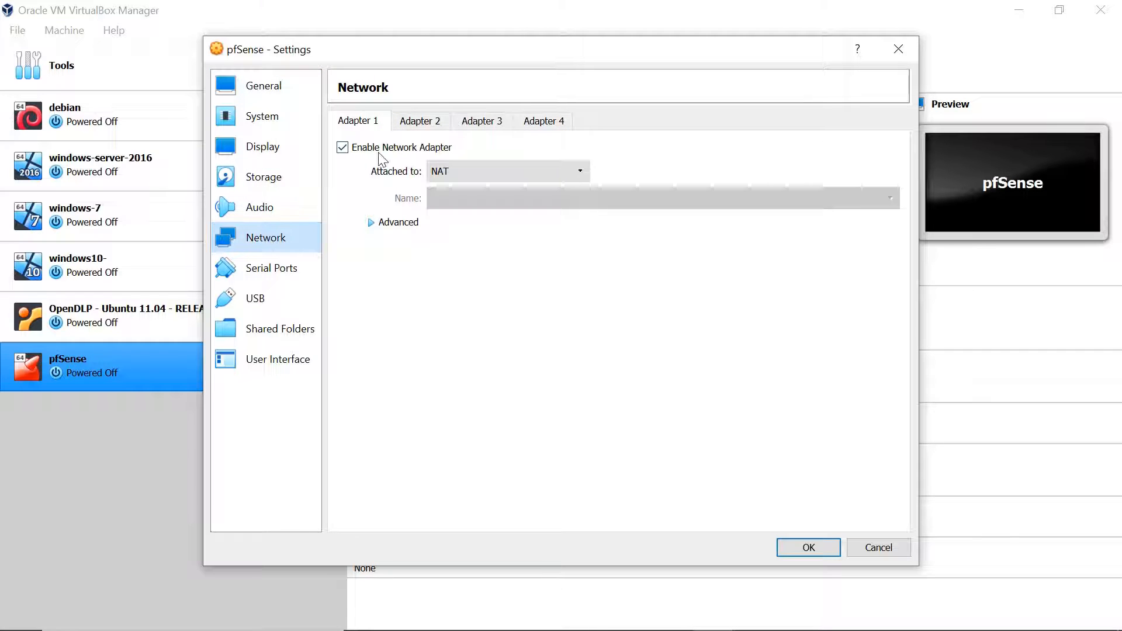
click(529, 178)
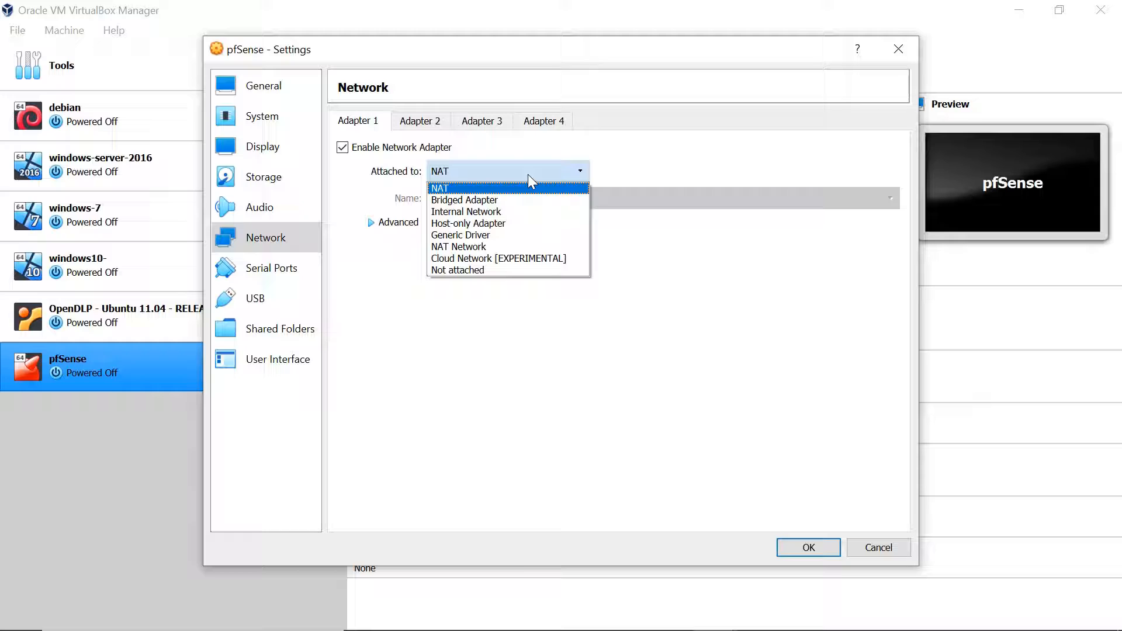
click(517, 202)
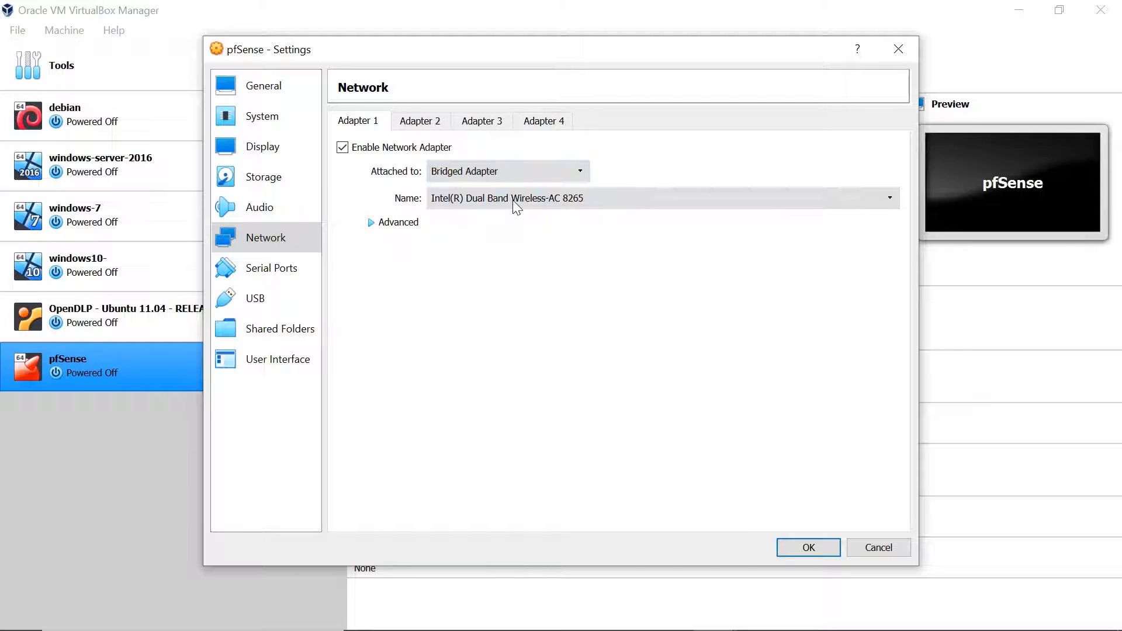
Step: Enable network Adapter 2, attach it to an Internal Network and set its Promiscuous Mode to Allow VMs
click(431, 121)
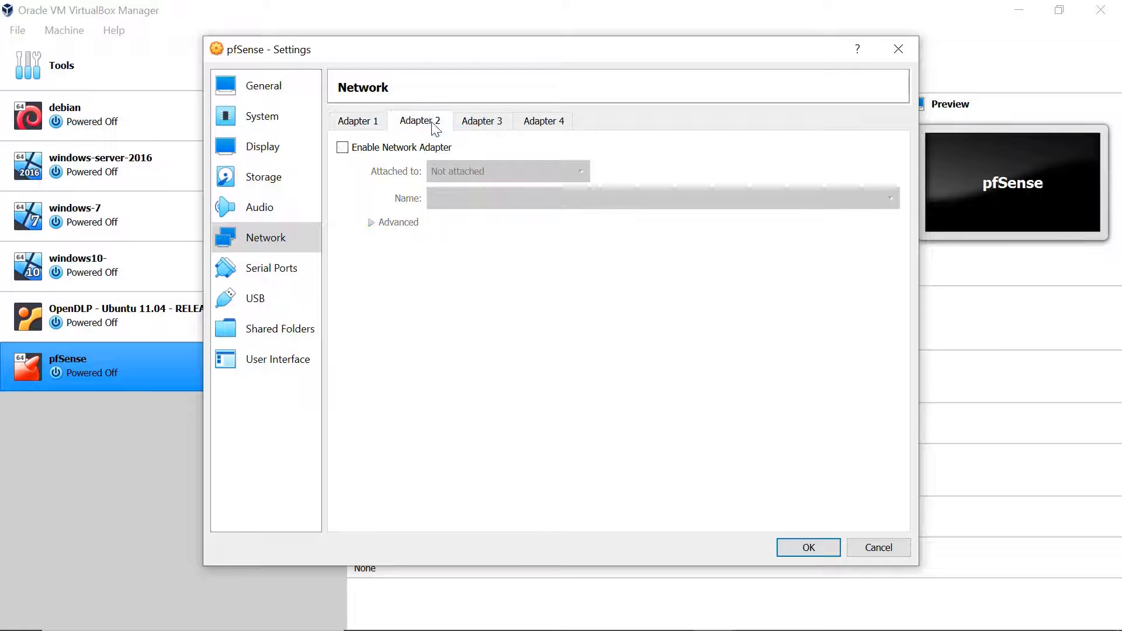
click(342, 148)
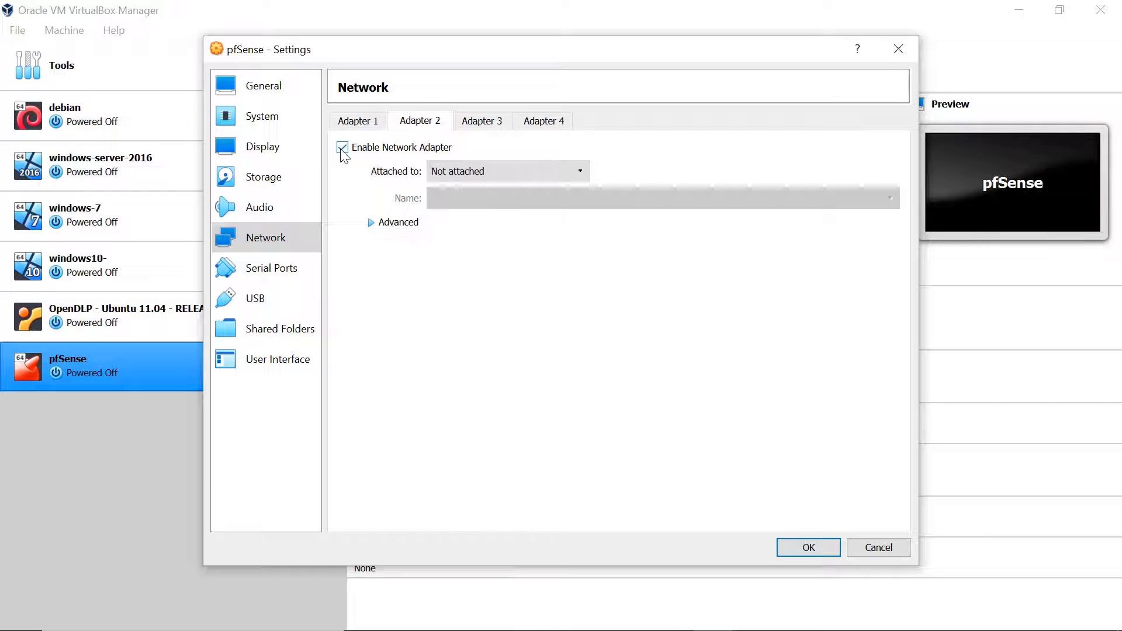
click(468, 177)
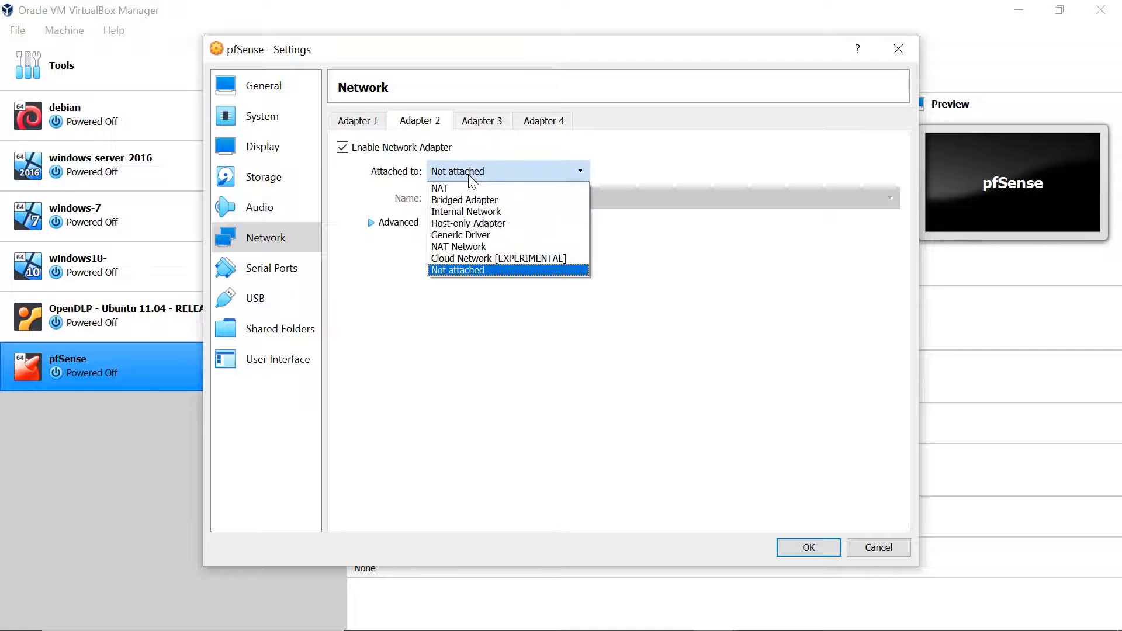
click(479, 213)
click(409, 222)
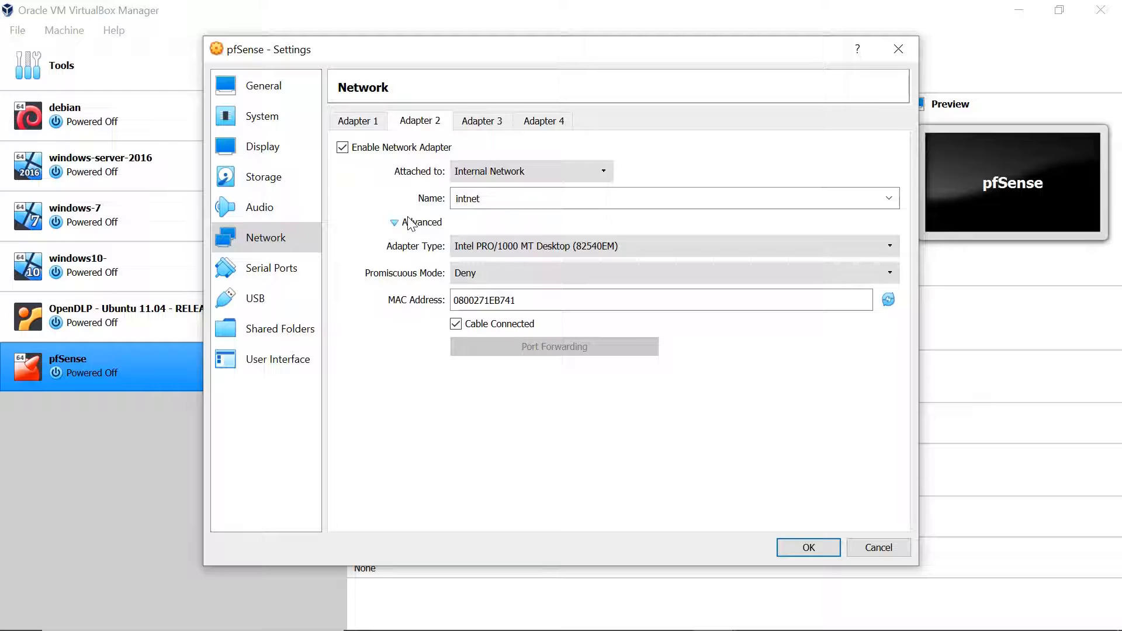
click(529, 272)
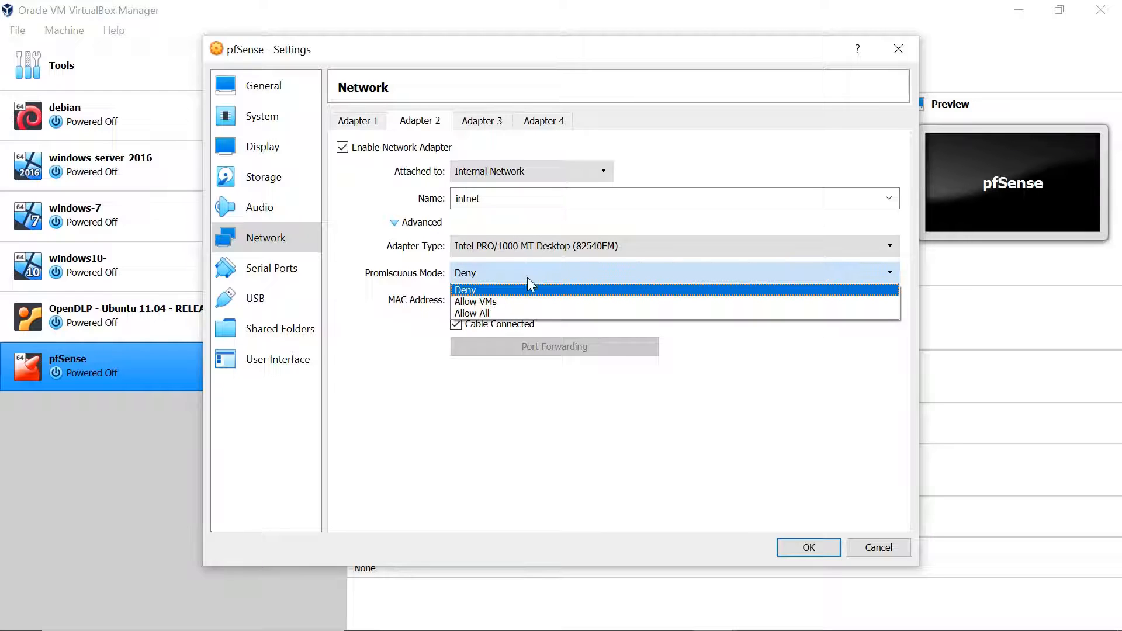
click(527, 301)
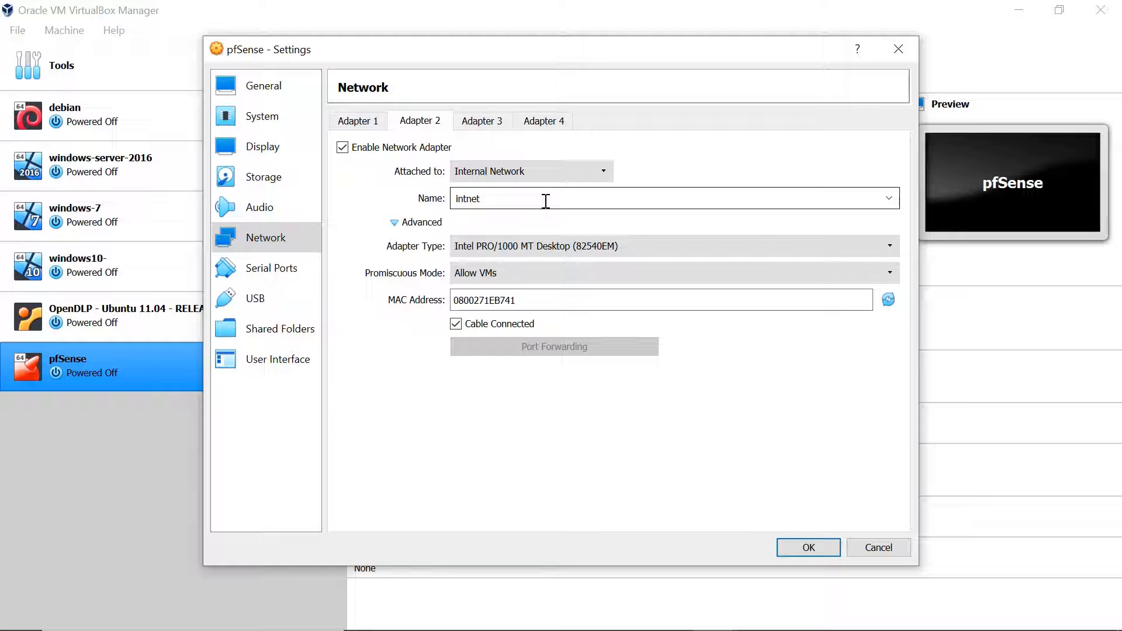
Step: Name Adapter 2's internal network VulnCorp Network and save the pfSense machine's settings
key(BackSpace)
key(BackSpace)
key(BackSpace)
key(BackSpace)
key(BackSpace)
key(BackSpace)
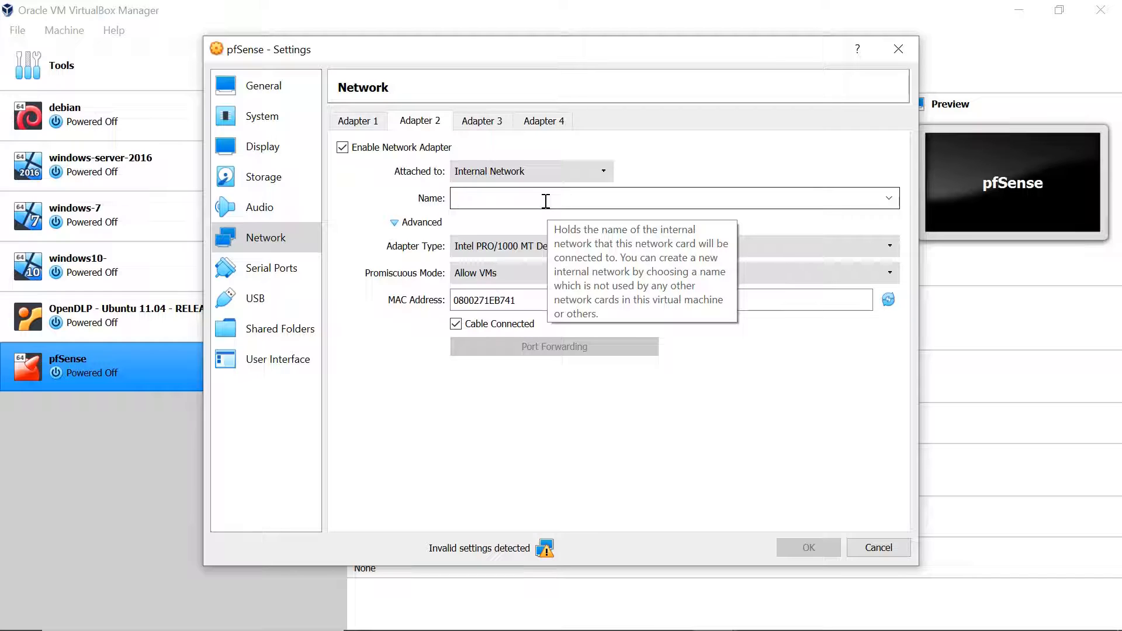
text(V)
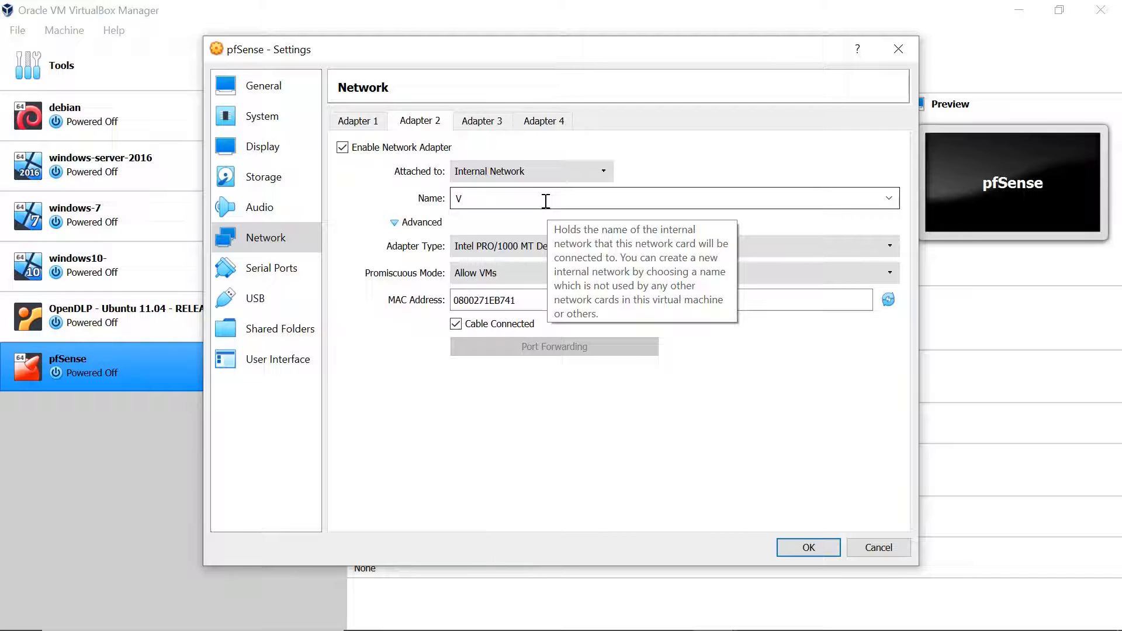
text(ulnCorp Network)
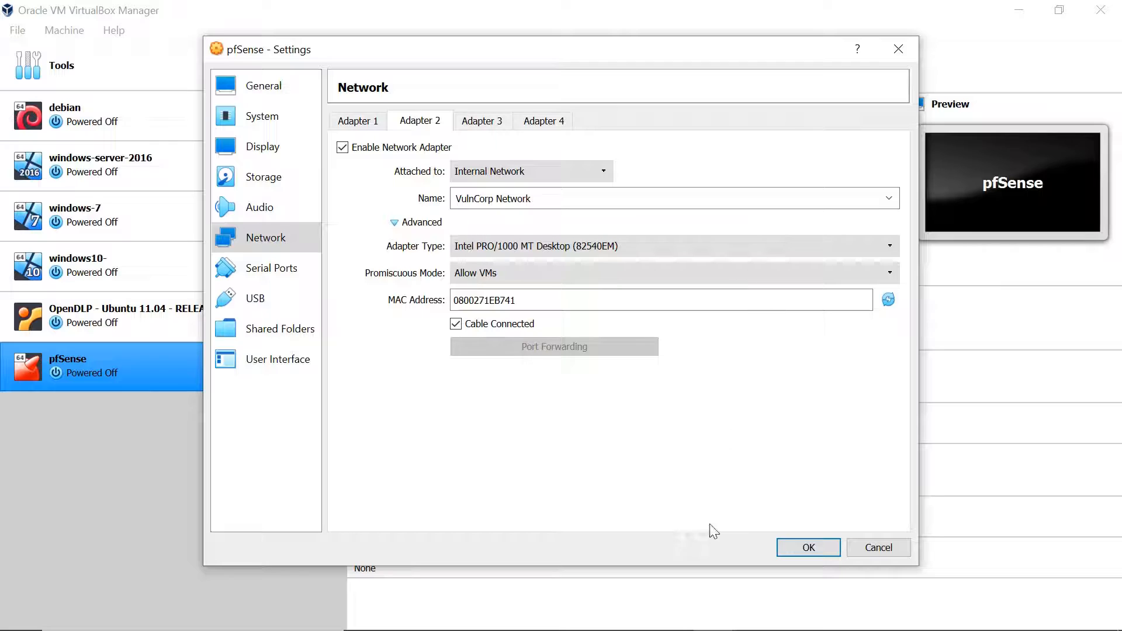
click(823, 553)
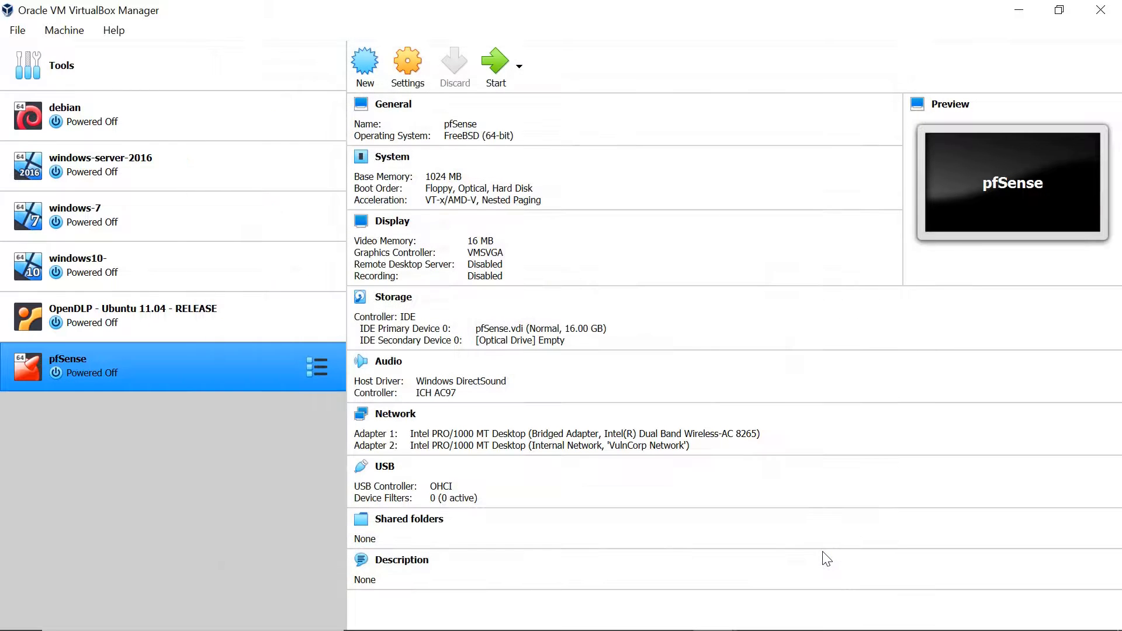
Step: Start the pfSense machine with pfSense-CE-2.5.2-RELEASE-amd64.iso as its start-up disk
double_click(272, 359)
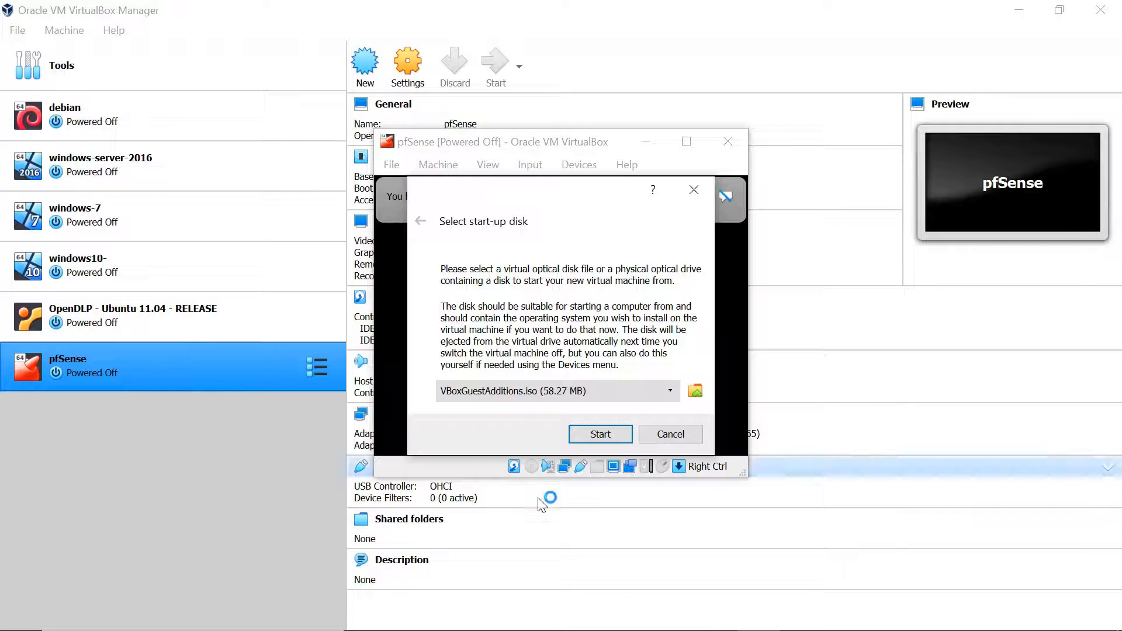
click(699, 391)
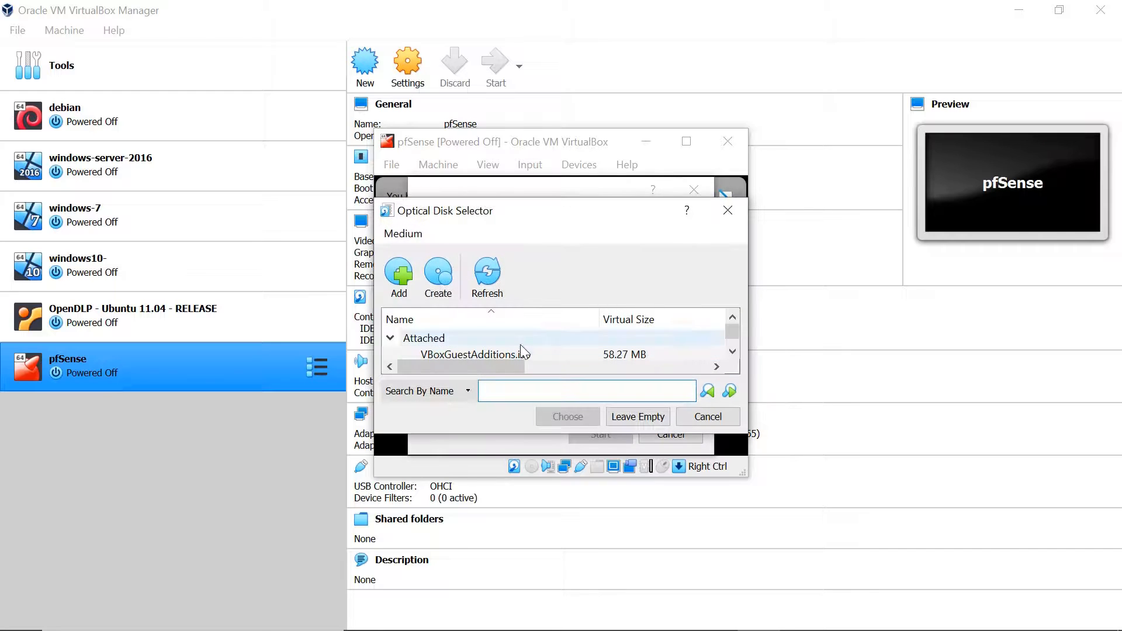
click(390, 282)
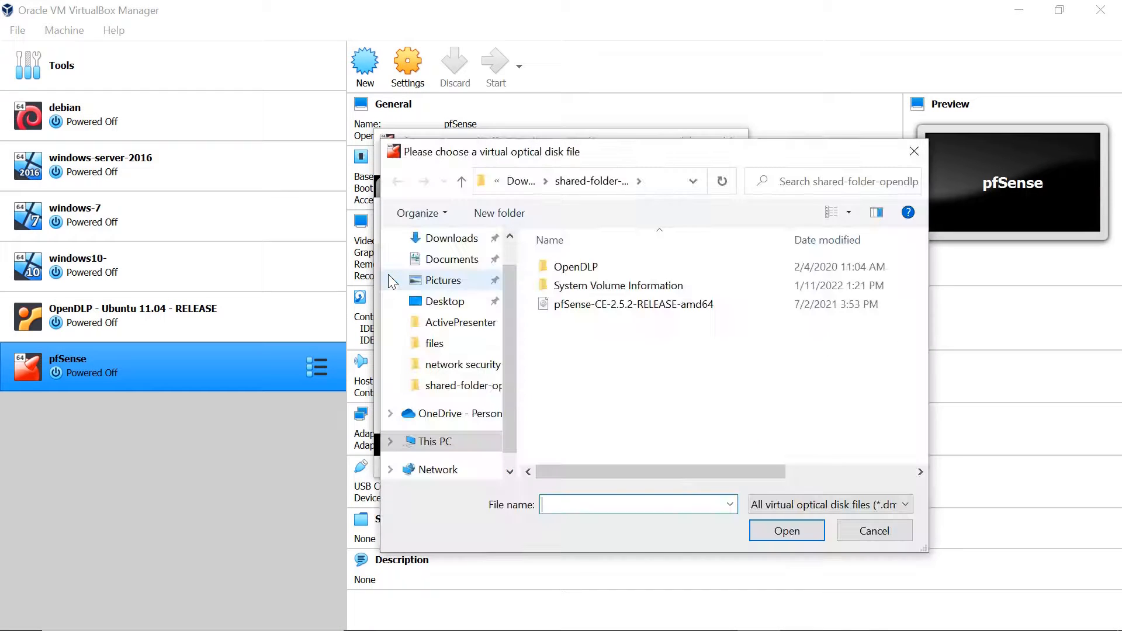
click(610, 305)
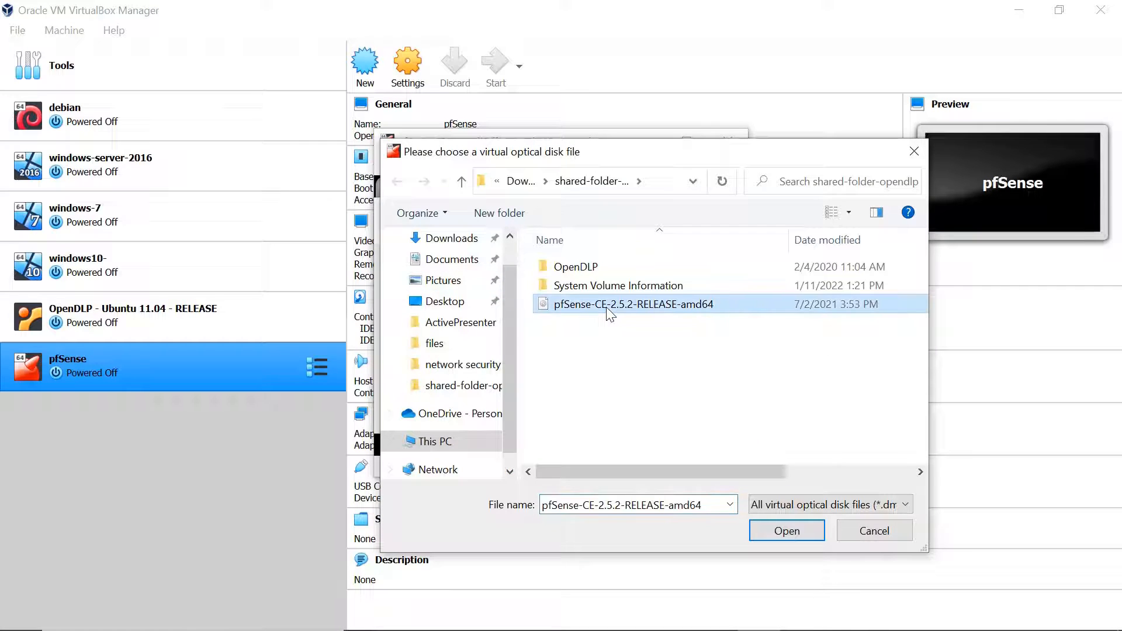
click(783, 531)
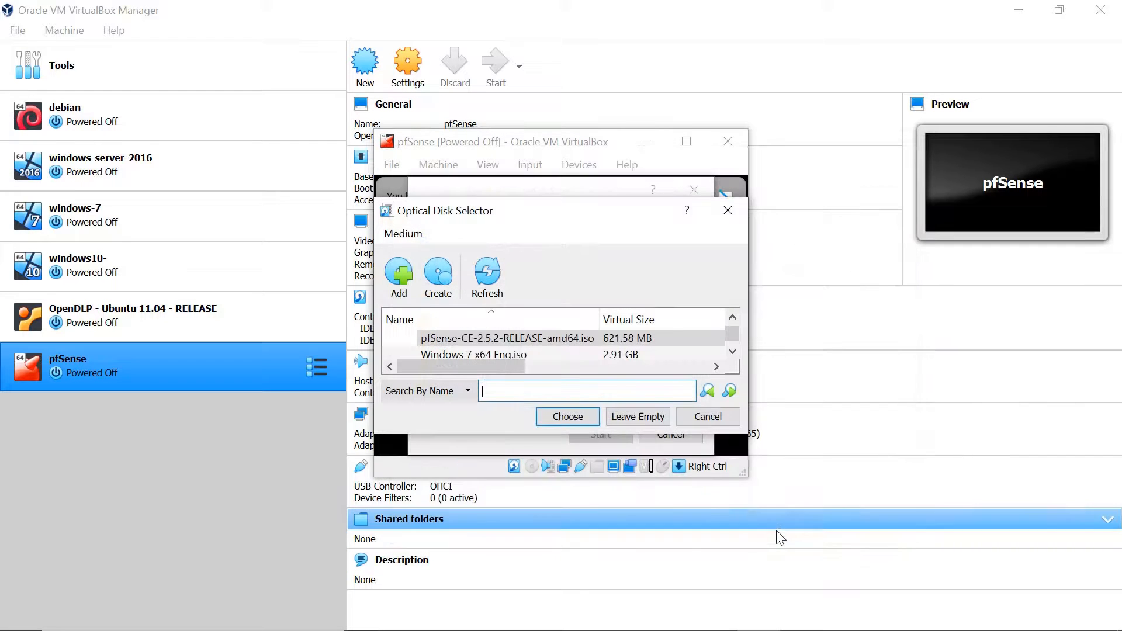
drag(701, 433, 702, 621)
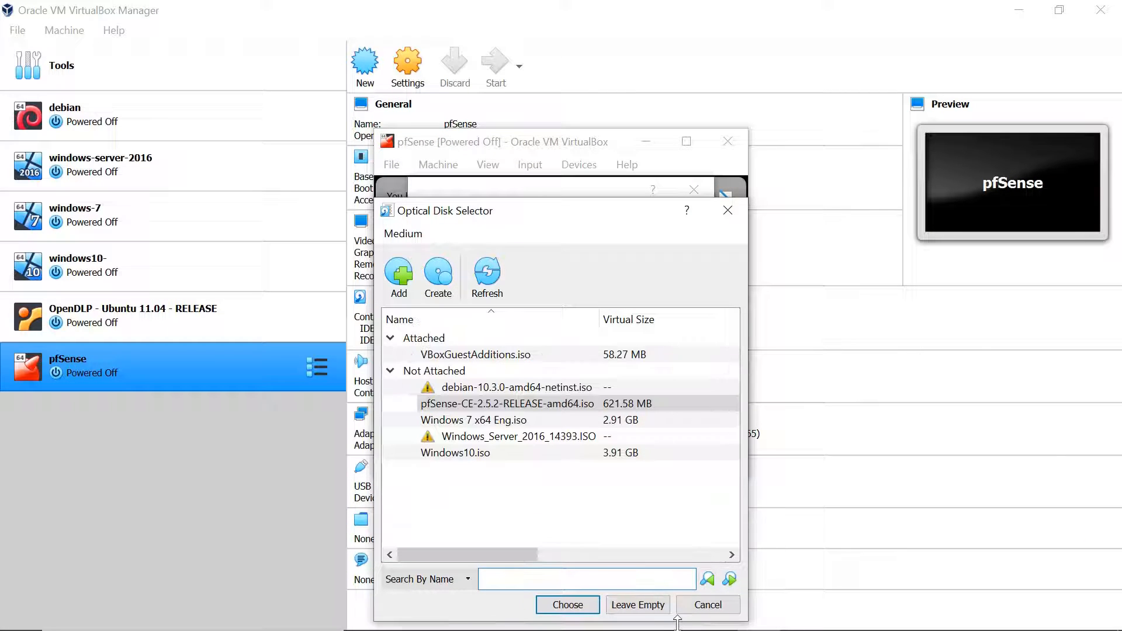
click(508, 404)
click(567, 605)
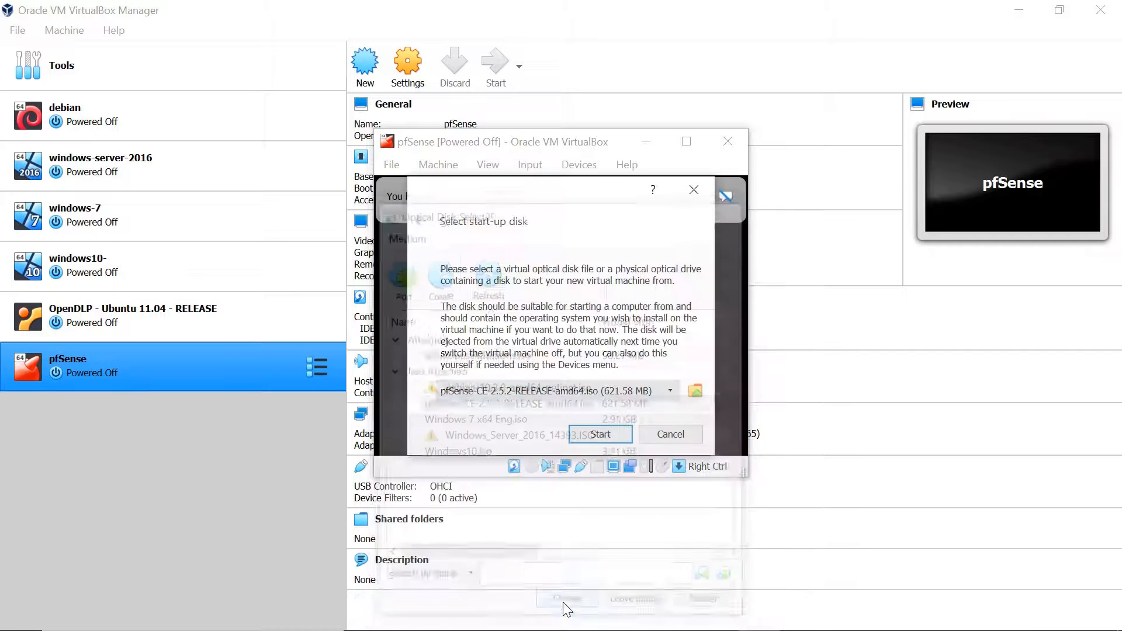
click(600, 436)
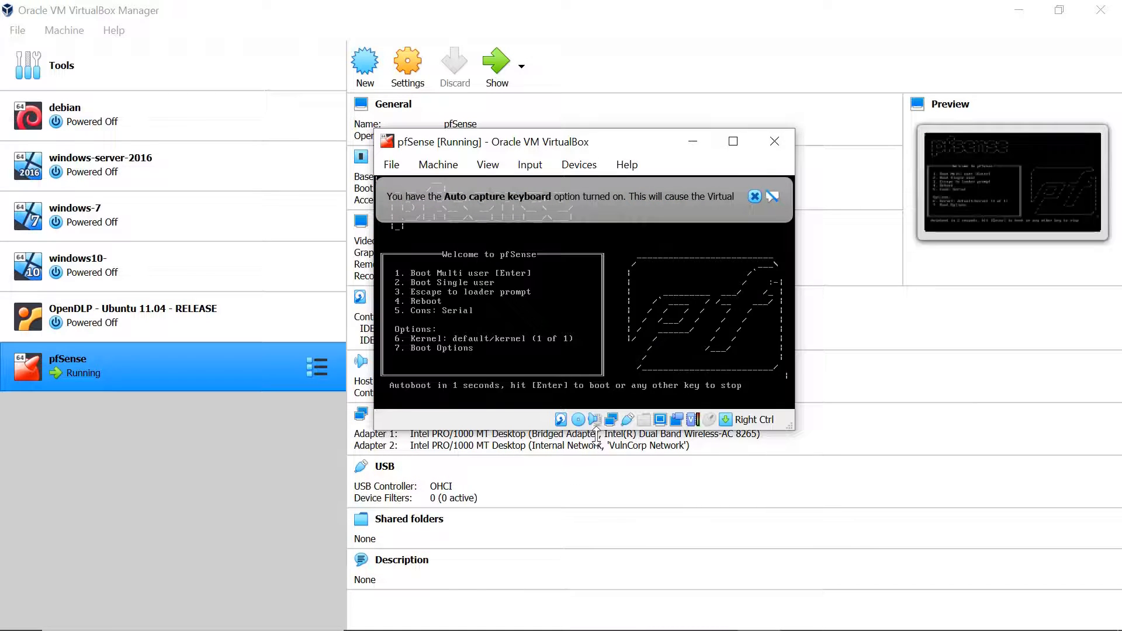
Step: Dismiss the keyboard capture and mouse integration notices and enlarge the running pfSense machine's window
click(754, 197)
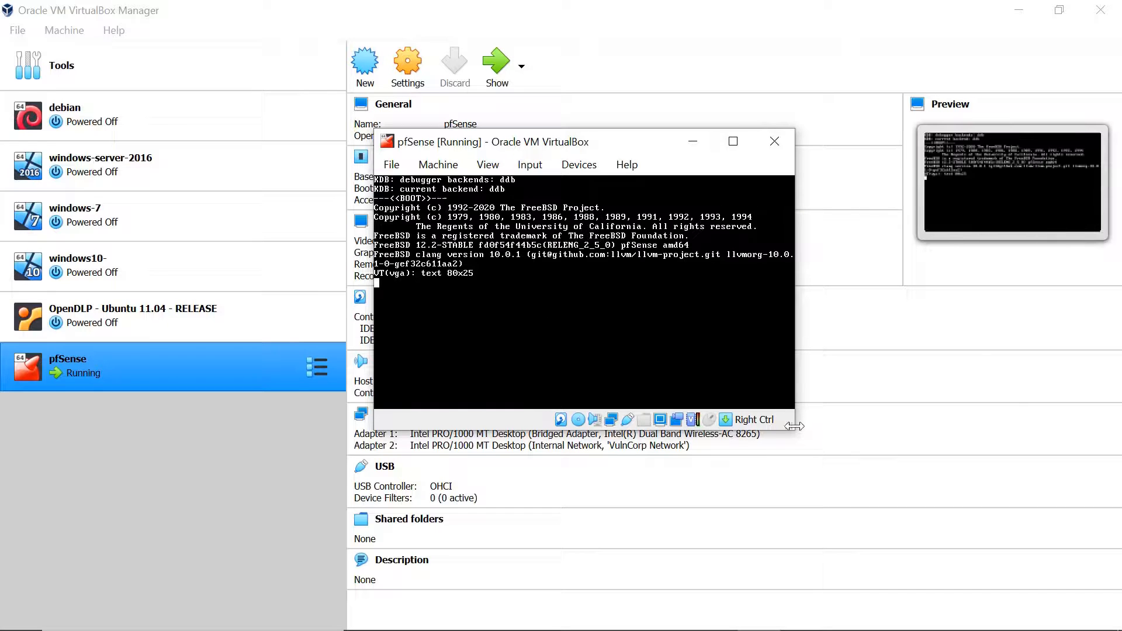
drag(794, 430, 903, 624)
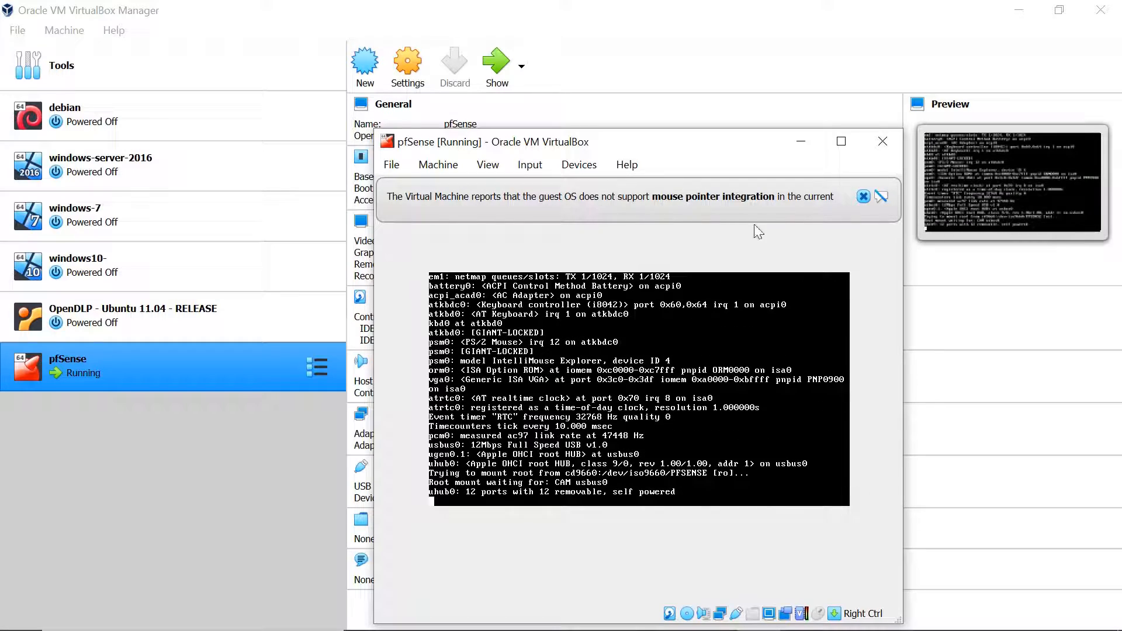
click(863, 196)
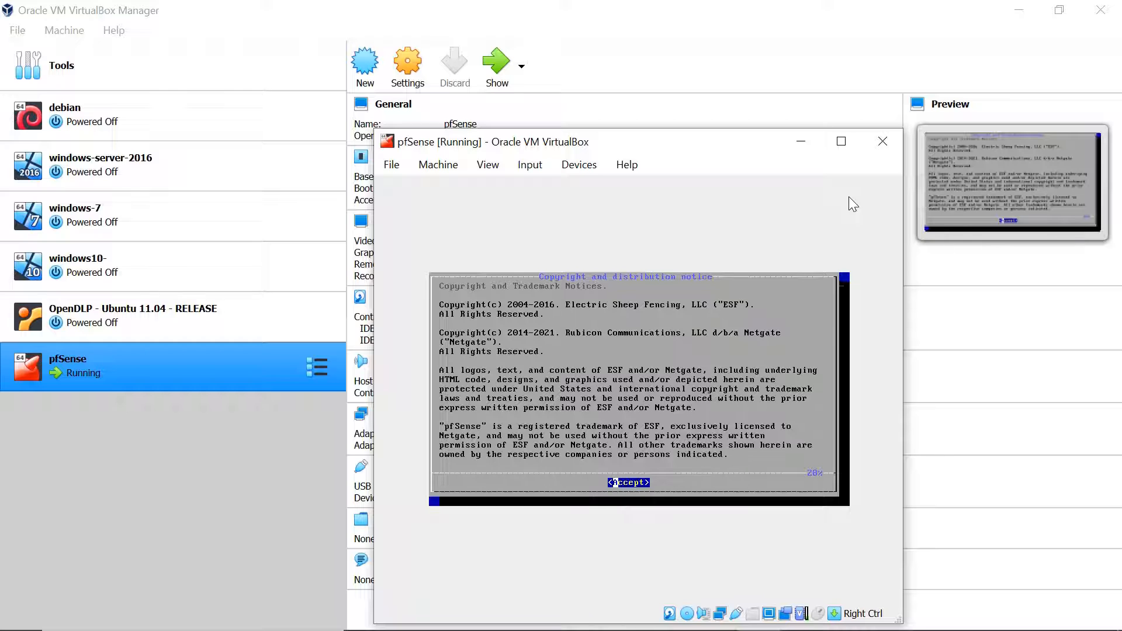
Step: Accept the copyright notice and install pfSense with the default keymap and Auto (UFS) BIOS partitioning, declining the final shell
key(Return)
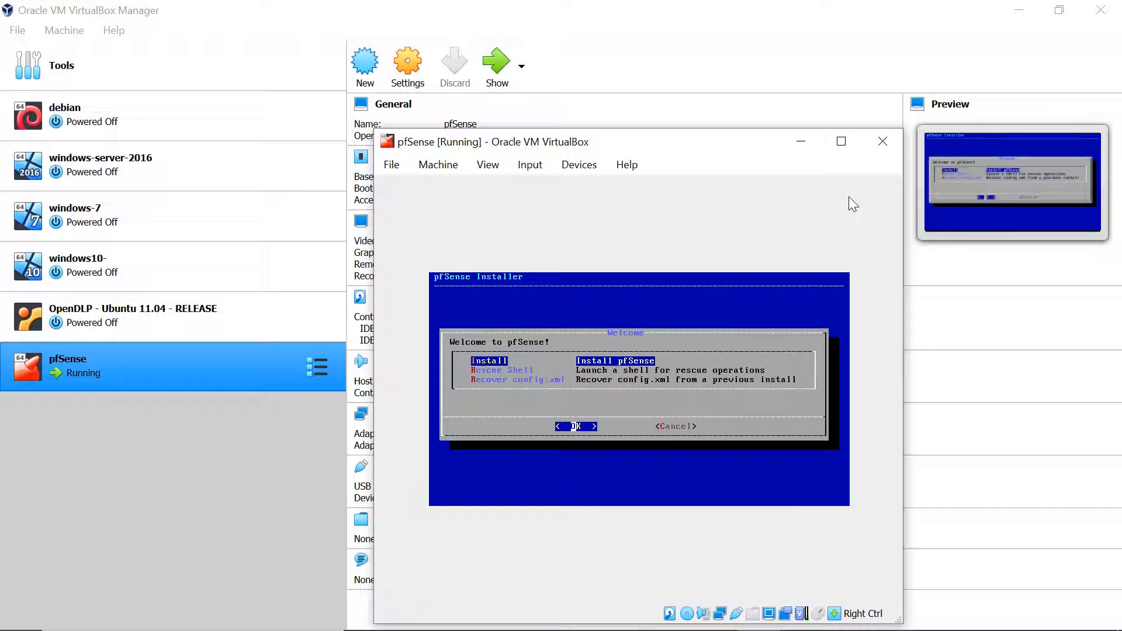
key(Return)
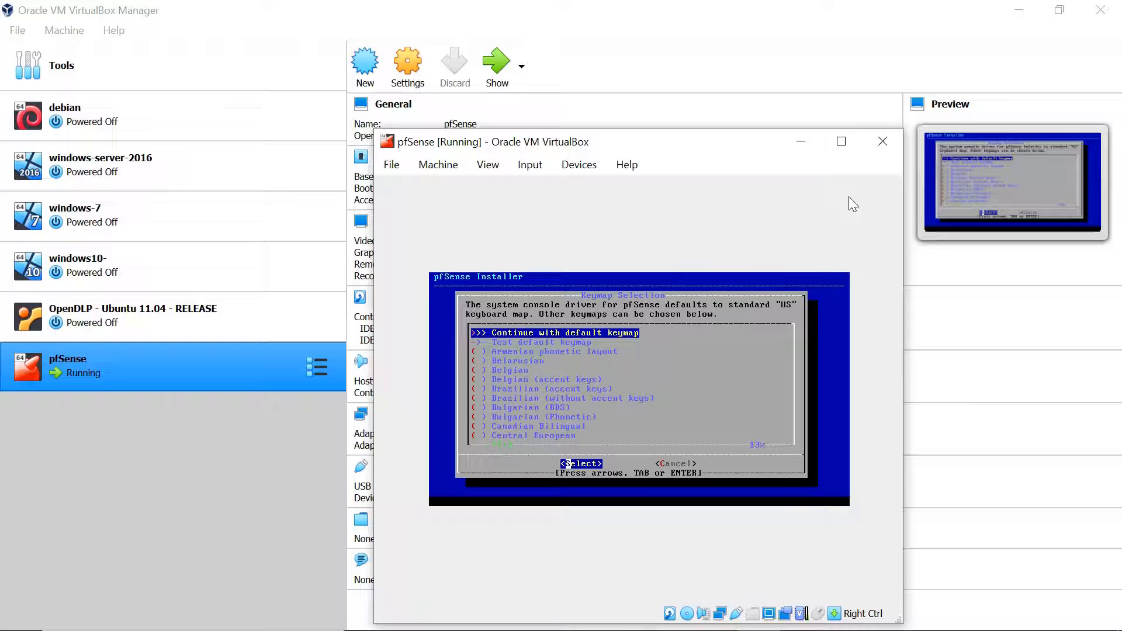
key(Return)
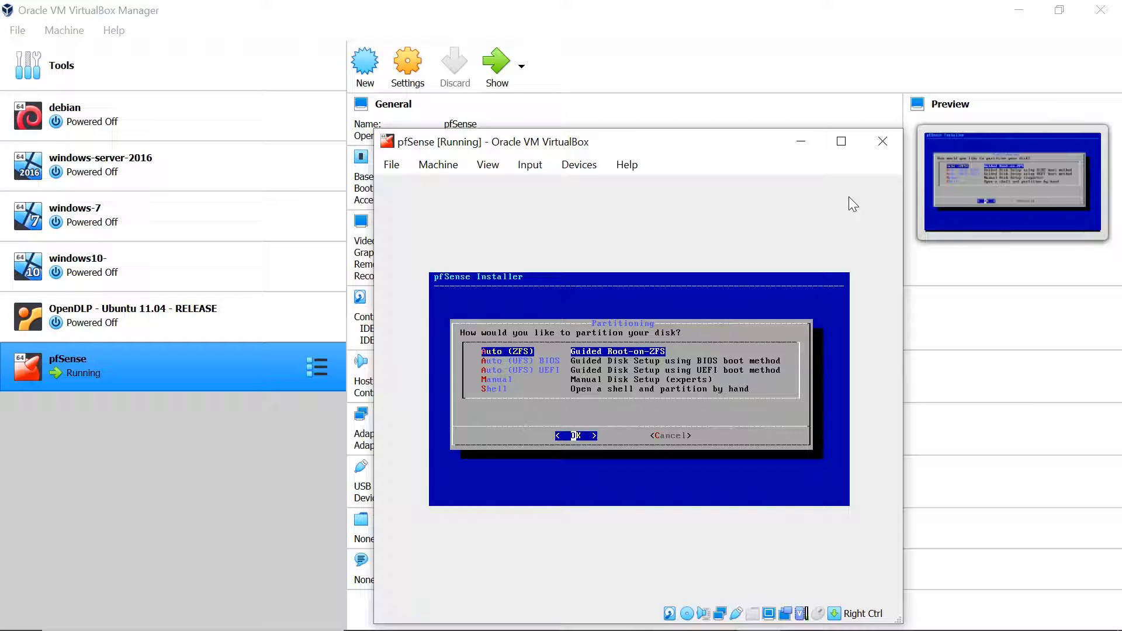
key(Down)
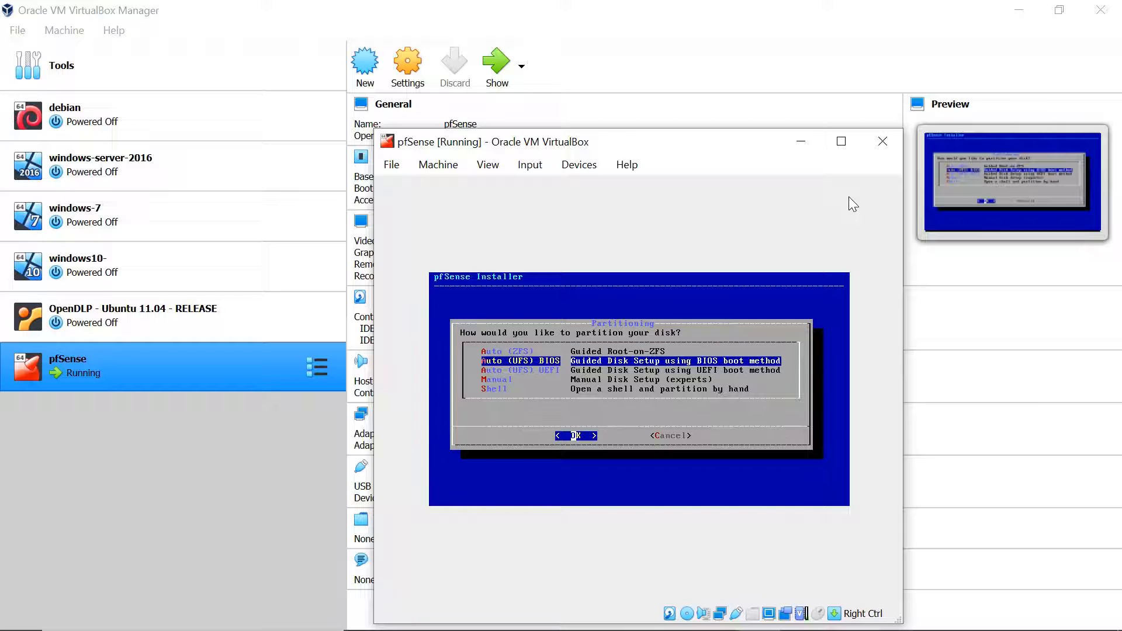
key(Return)
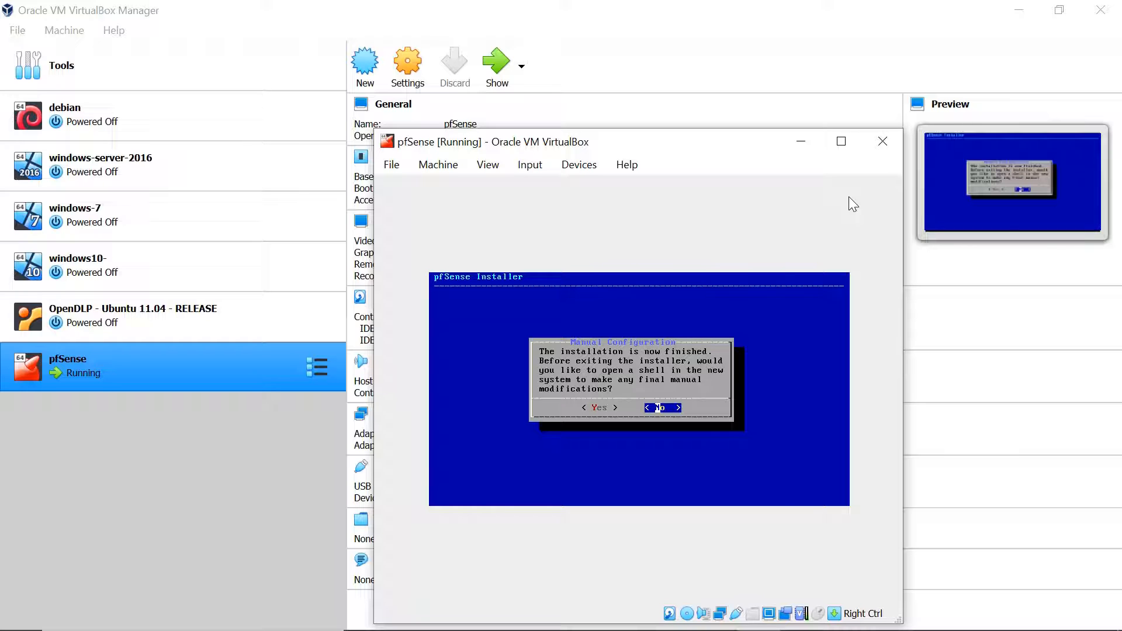
key(Return)
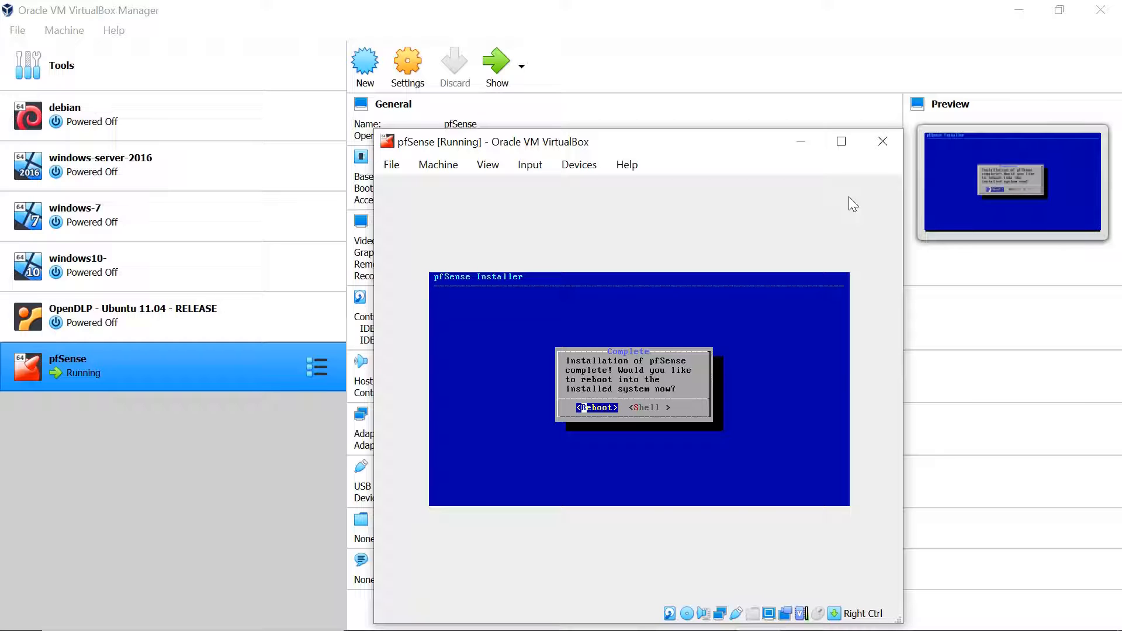
Step: Try to remove the pfSense installer disk from the virtual drive while the system shuts down, without forcing the unmount
click(573, 165)
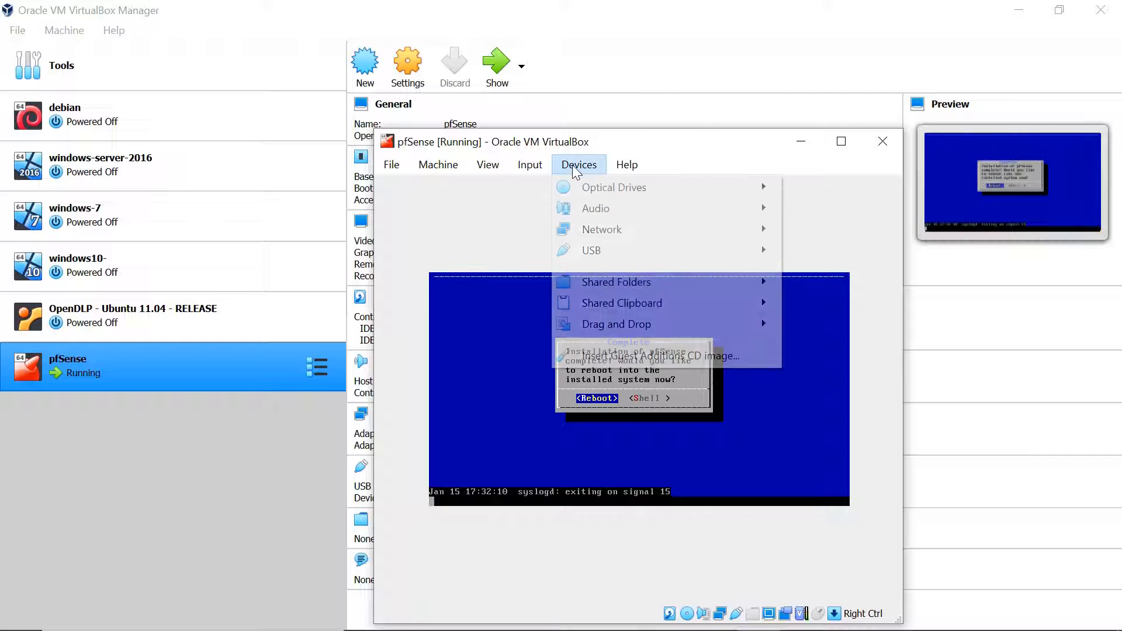
mouse_move(603, 192)
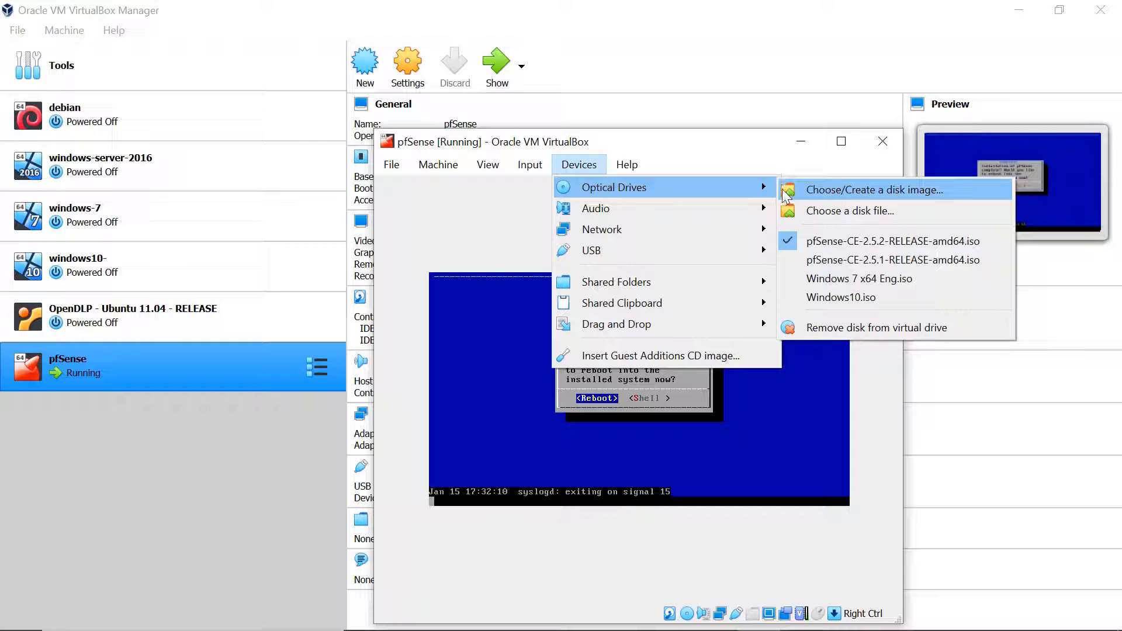
click(822, 326)
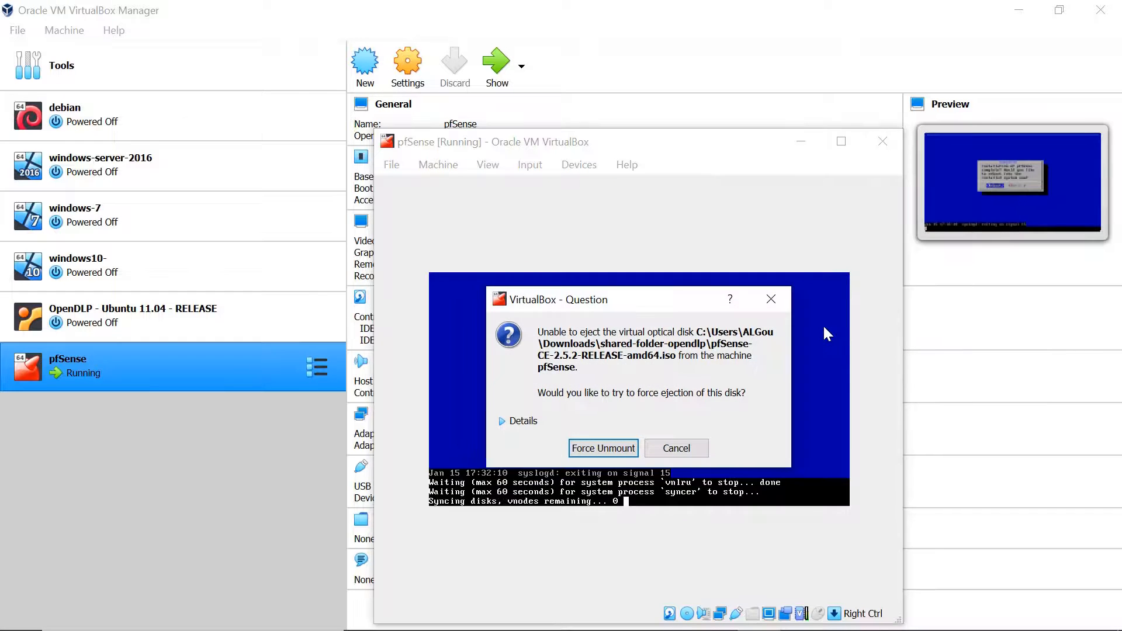
click(772, 300)
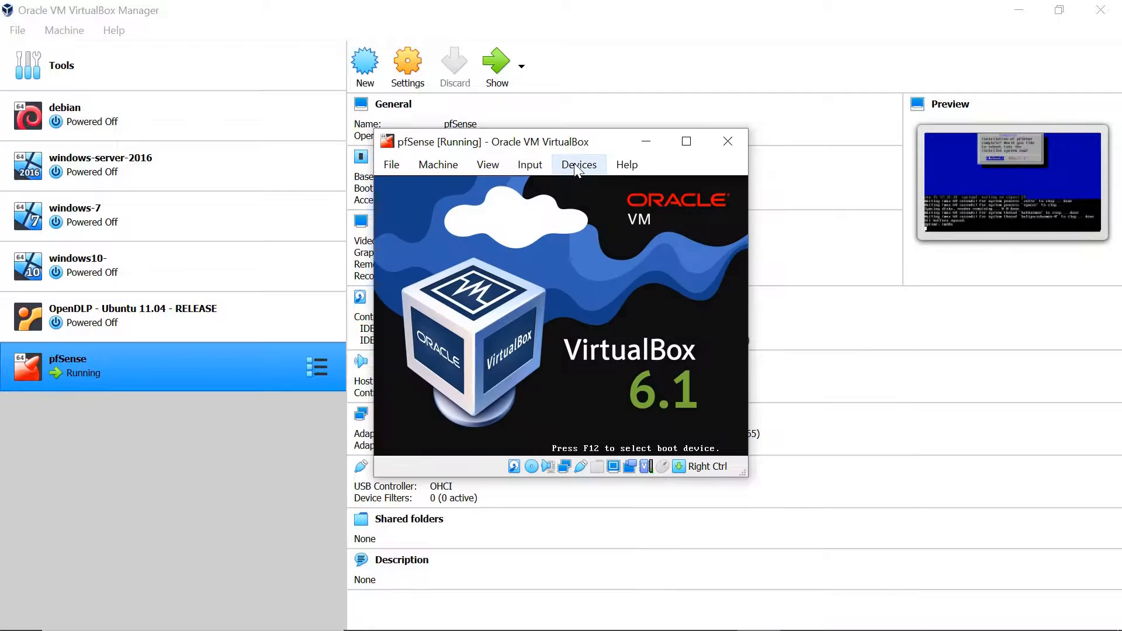
Step: Remove the pfSense-CE-2.5.2-RELEASE-amd64.iso disk from the virtual optical drive of the restarting machine
click(575, 164)
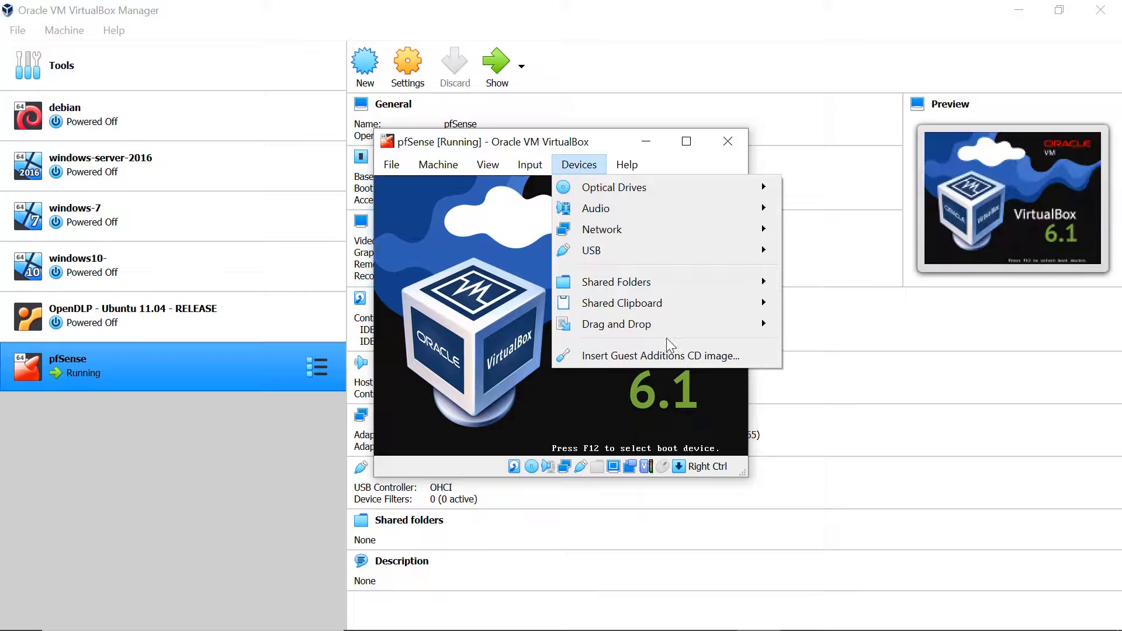
mouse_move(686, 190)
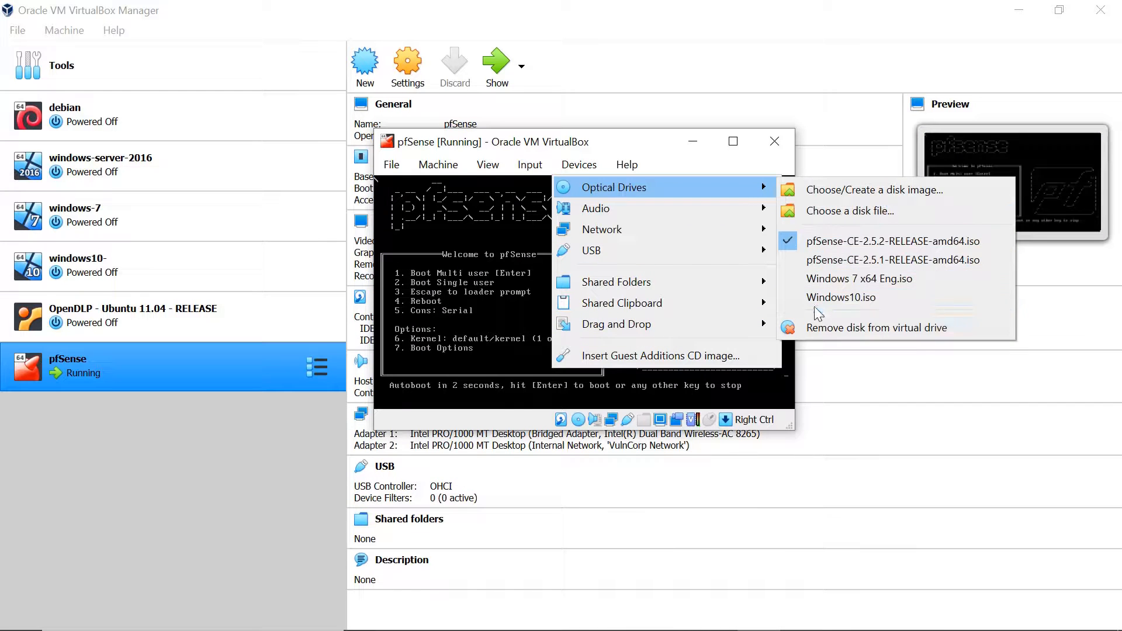
click(816, 327)
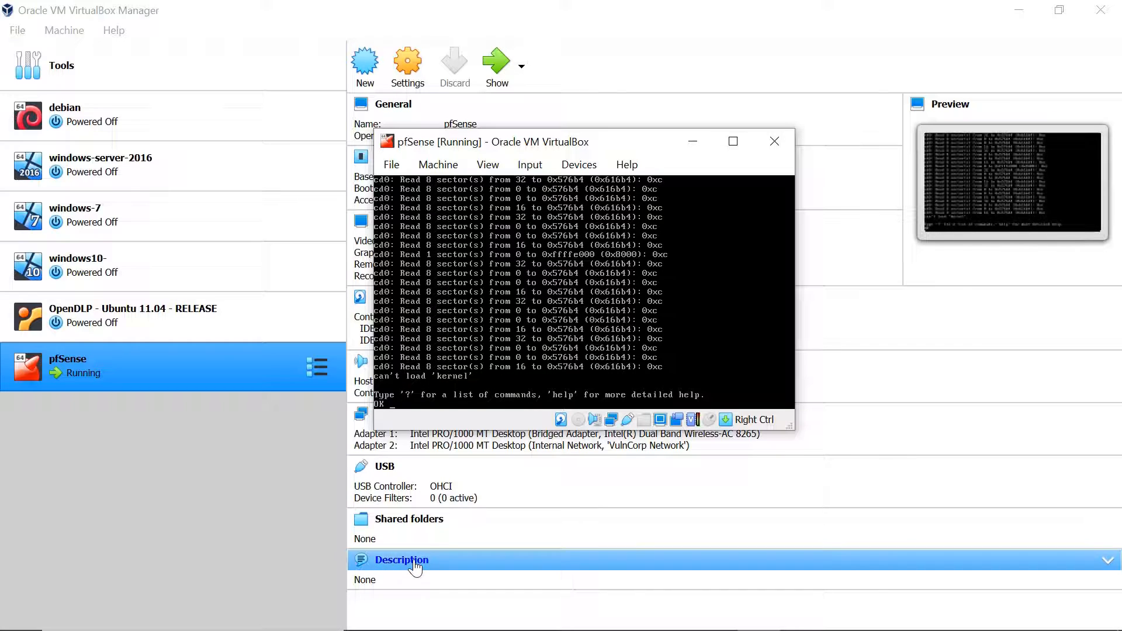
click(574, 167)
mouse_move(586, 181)
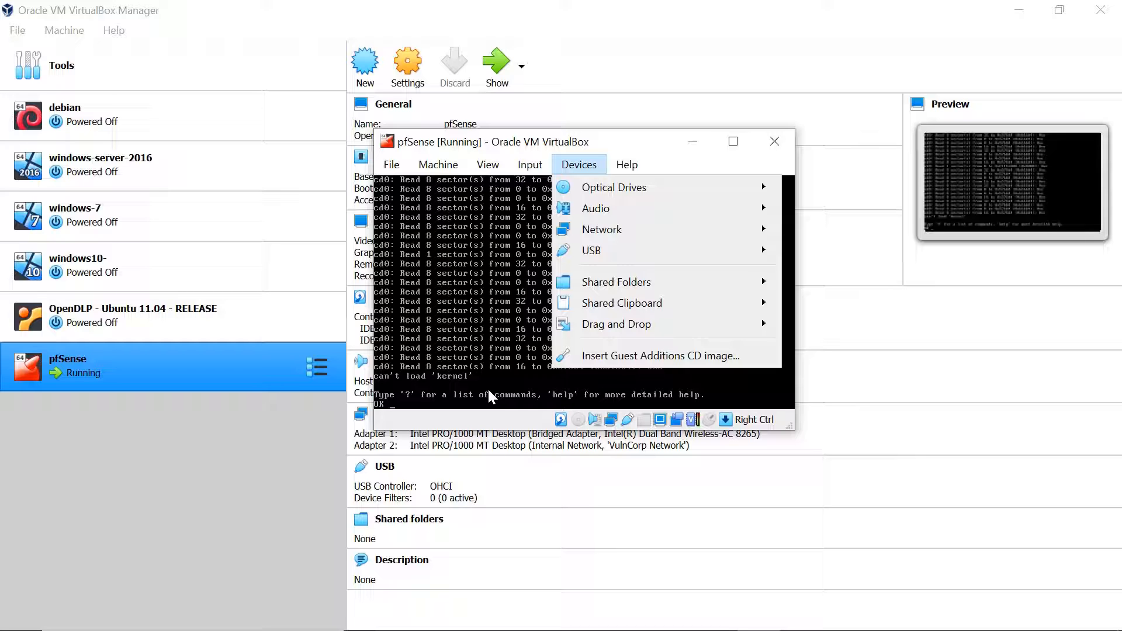
Step: Dismiss the mouse capture notice, make the pfSense machine's window taller and reset the virtual machine, confirming the reset
click(474, 400)
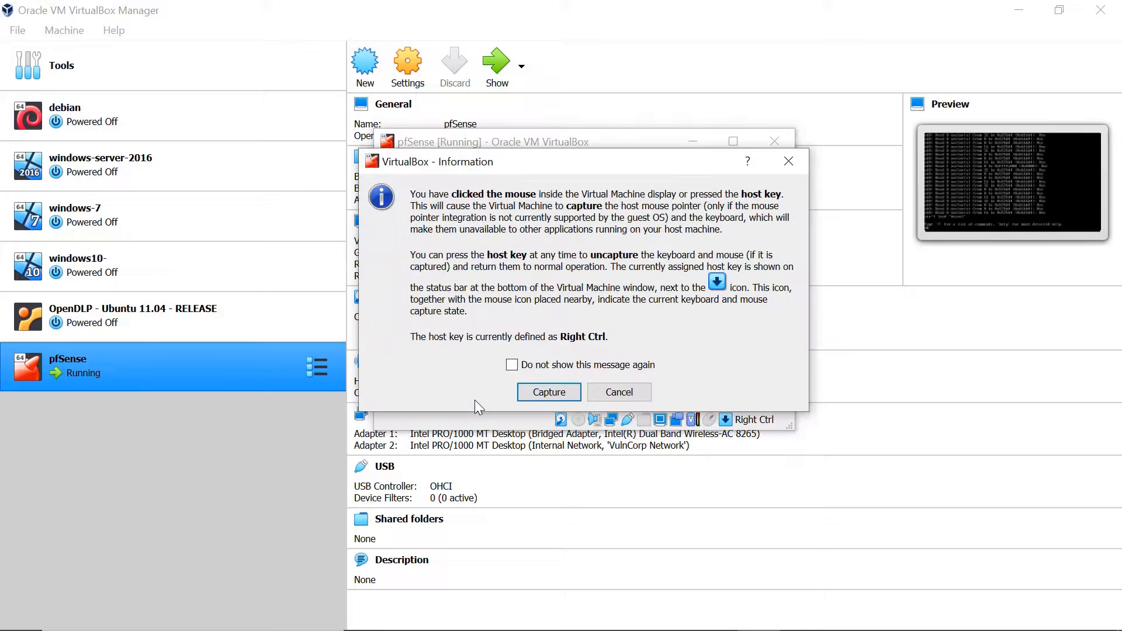
click(645, 401)
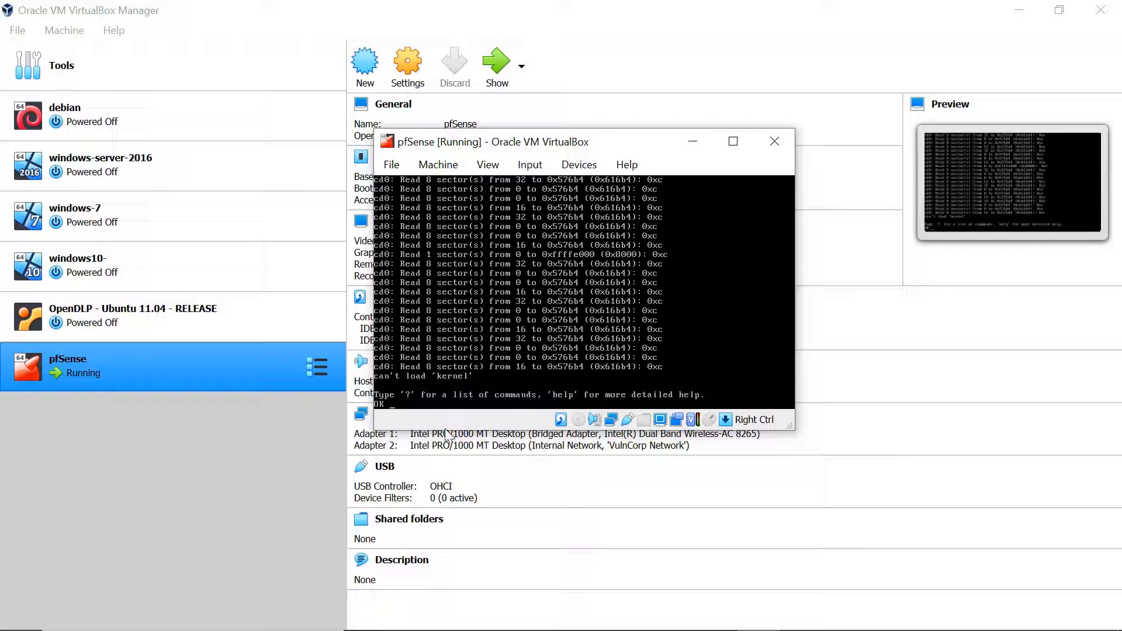
drag(388, 430, 388, 536)
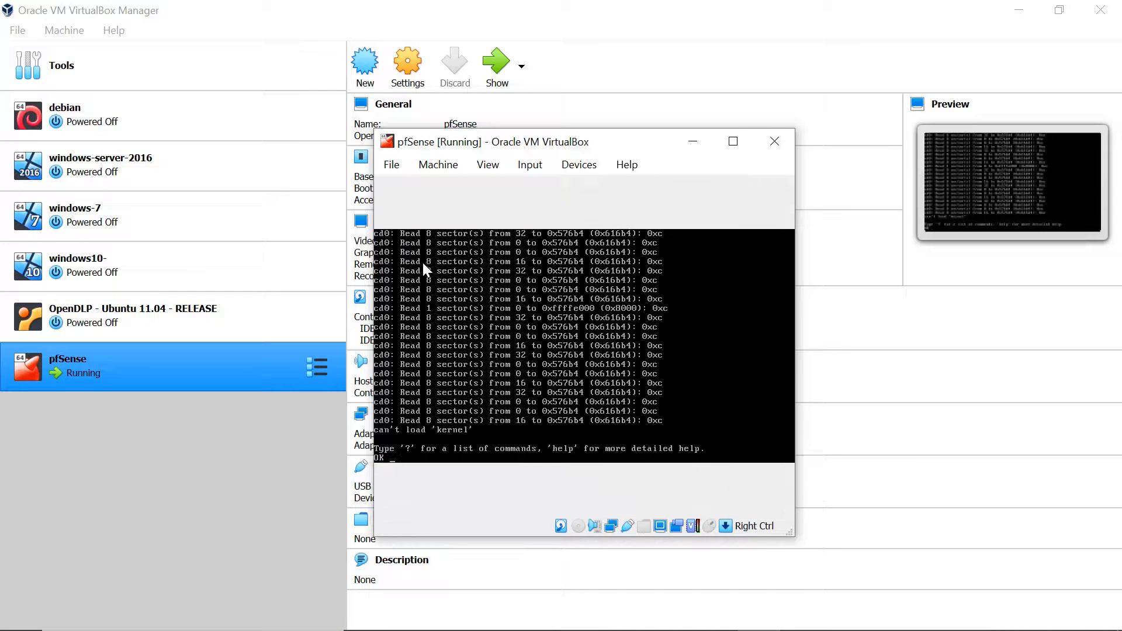
click(438, 166)
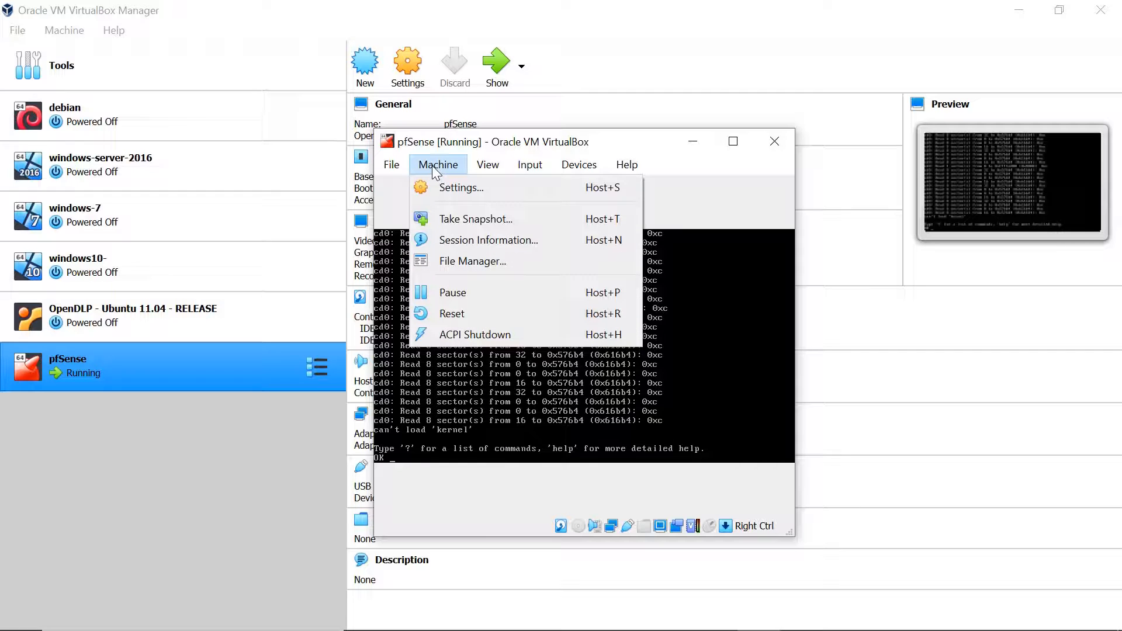
click(461, 313)
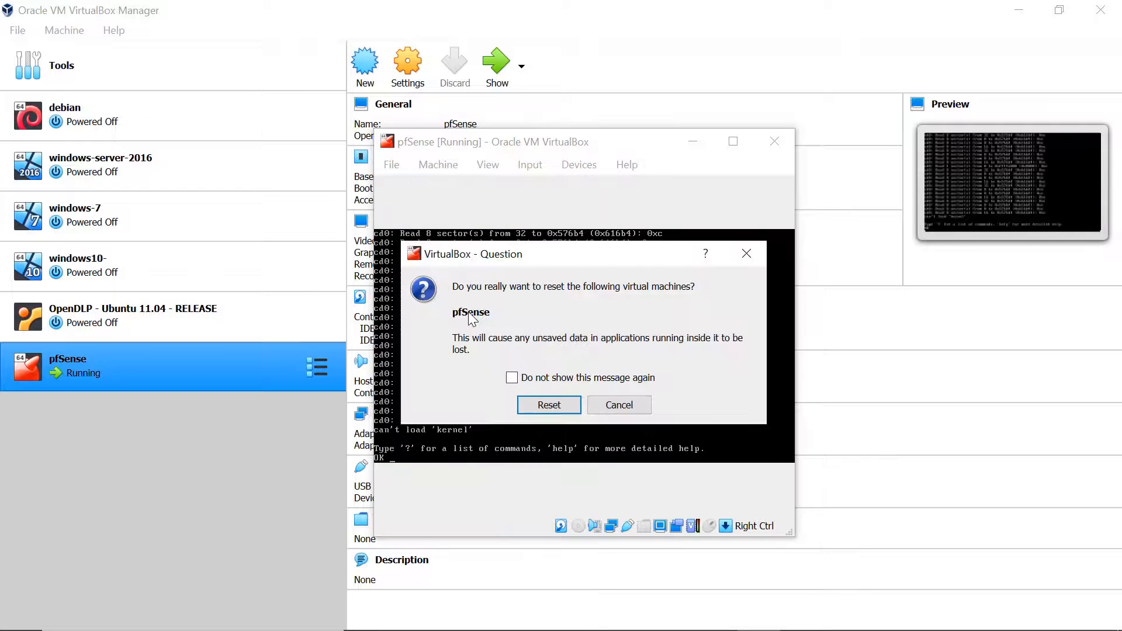
click(523, 406)
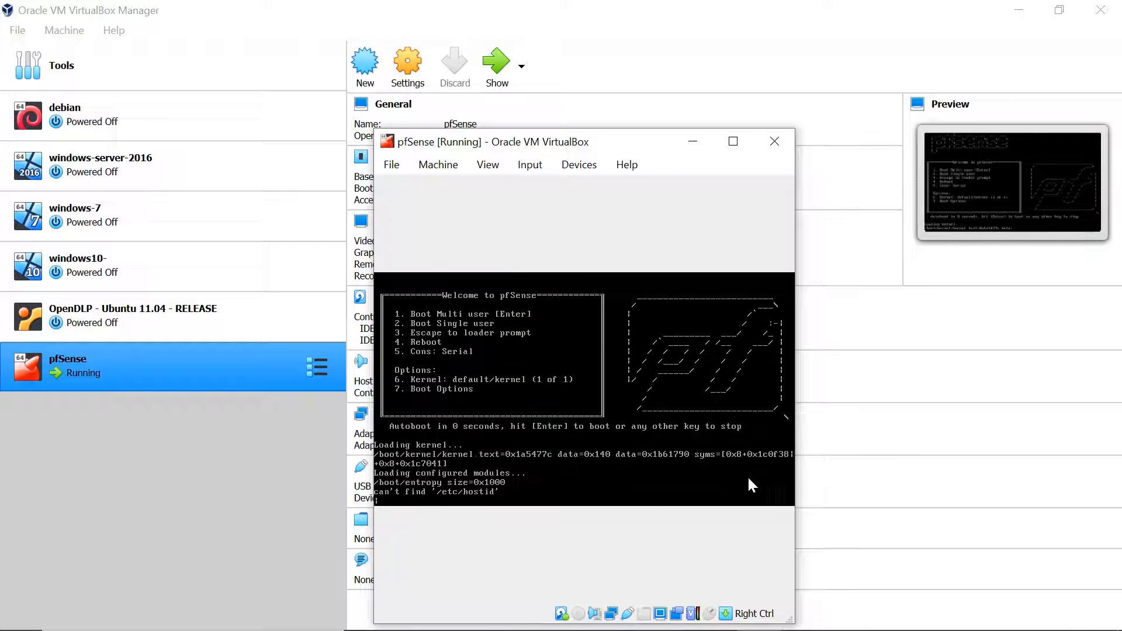
Step: Widen and reposition the pfSense machine's window, and dismiss the mouse capture notice once the console menu has loaded
drag(795, 439, 1016, 440)
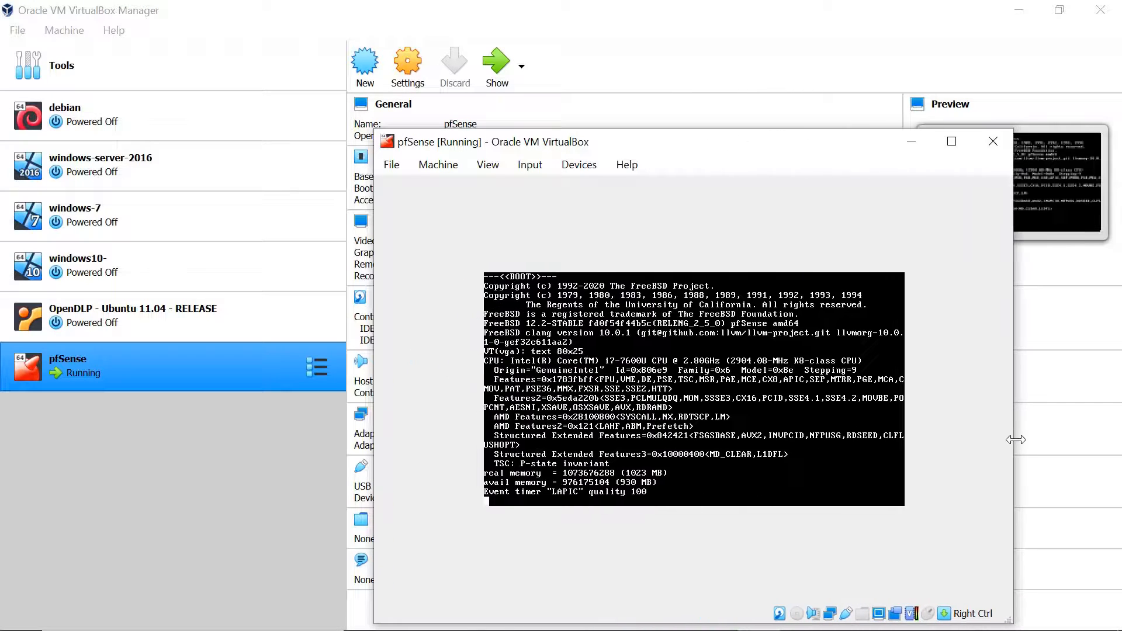
drag(701, 150, 655, 71)
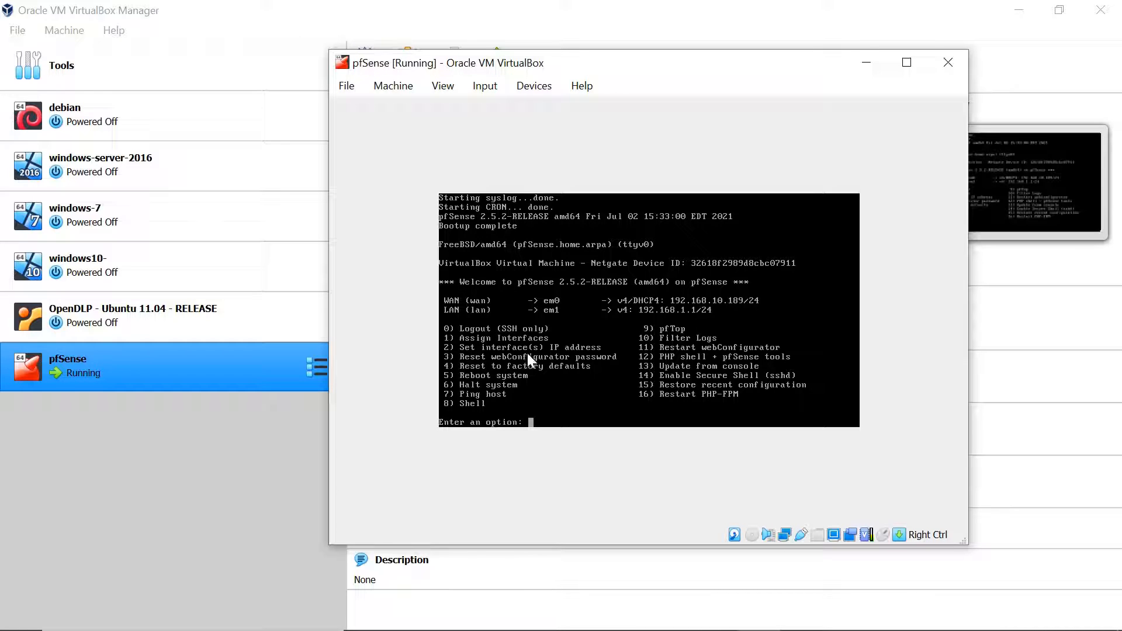
click(554, 421)
click(677, 408)
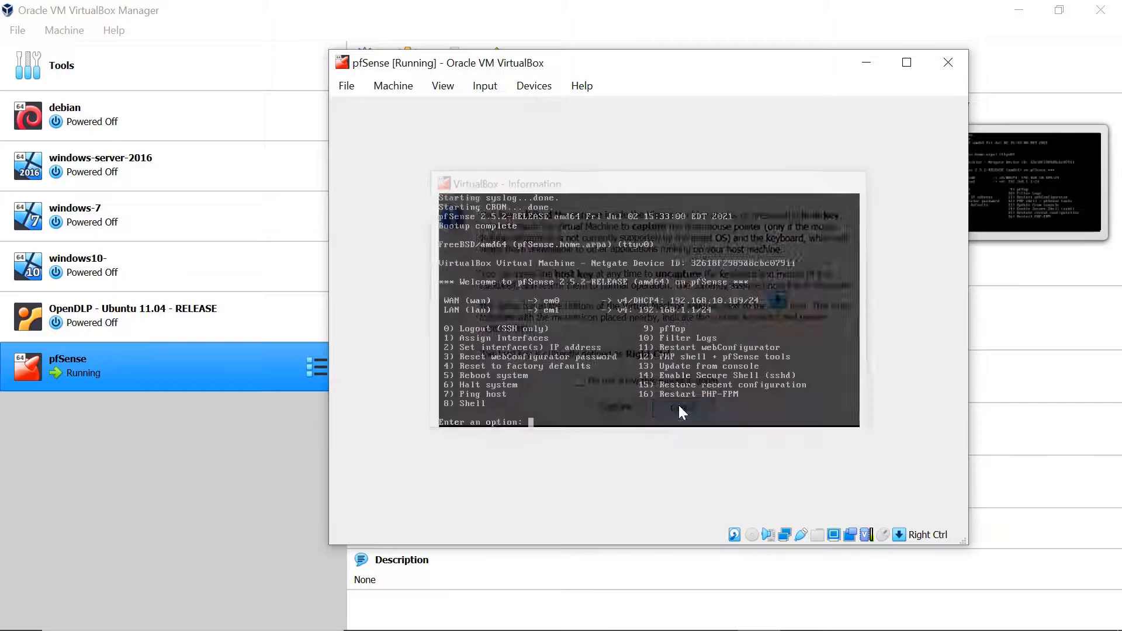
Step: Set the LAN interface's IPv4 address to 10.0.0.1 with a 24-bit subnet, leaving the upstream gateway and IPv6 address empty
text(2)
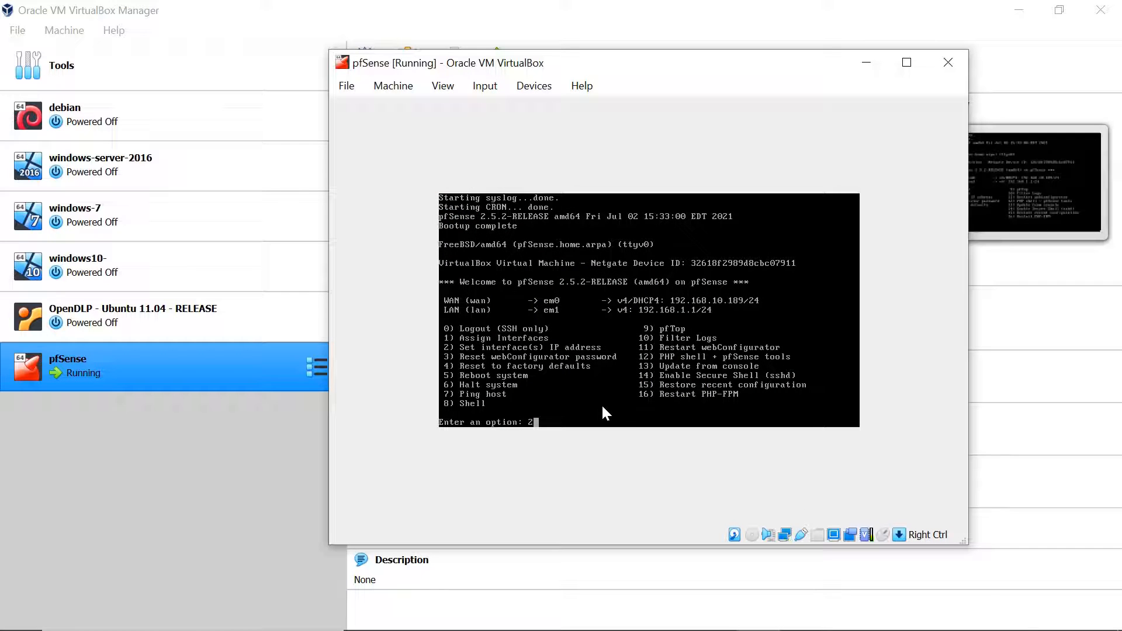
key(Return)
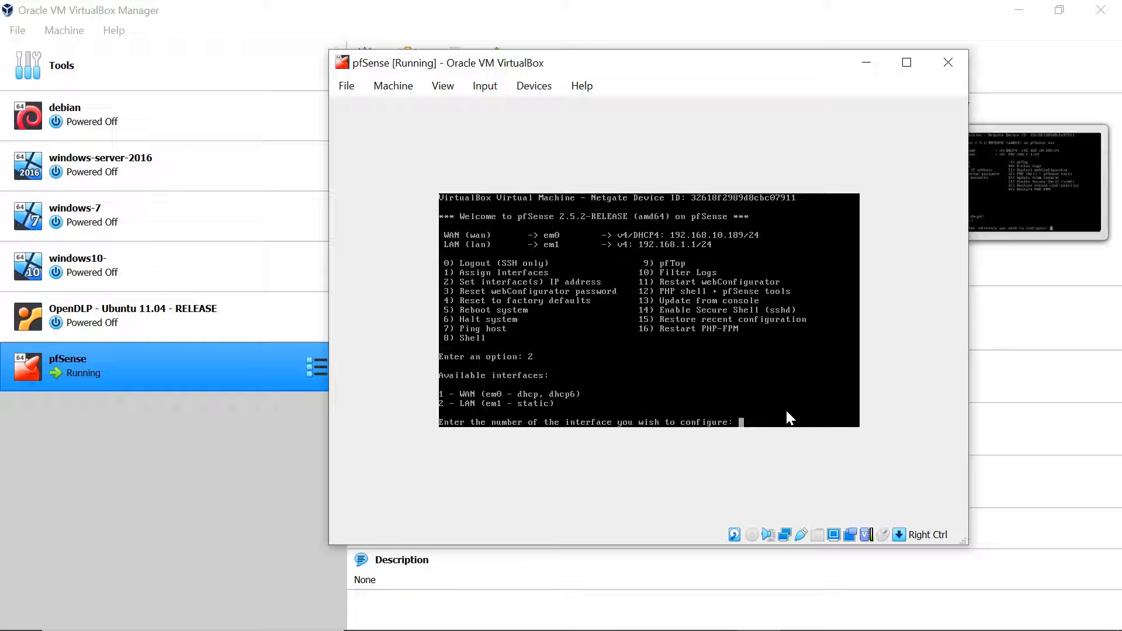
text(2)
key(Return)
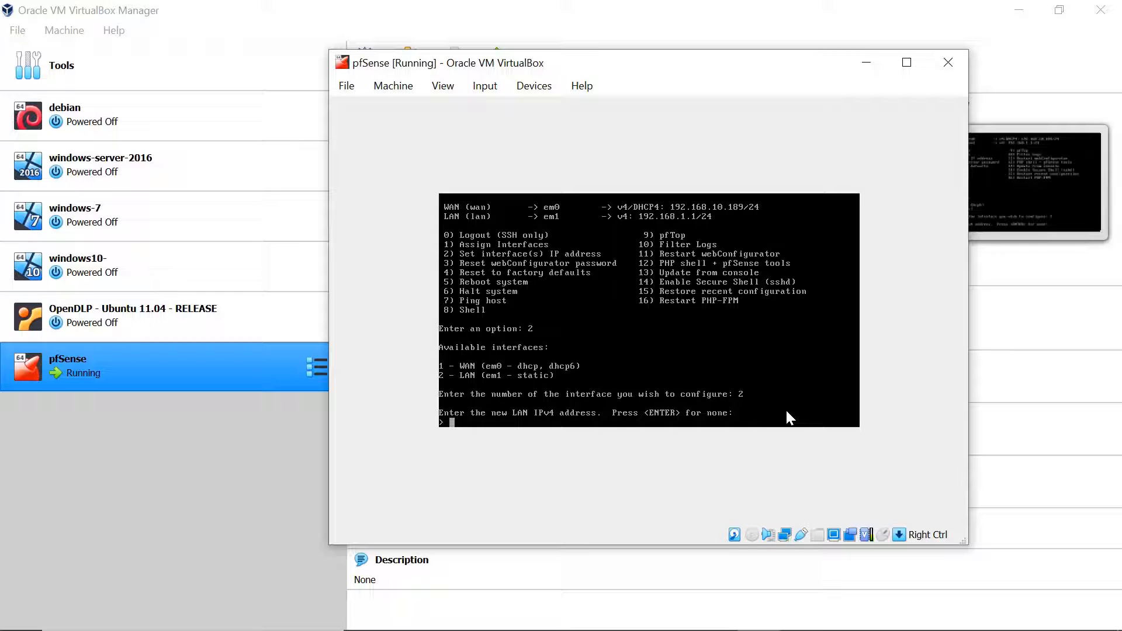
text(10.0.0.1)
key(Return)
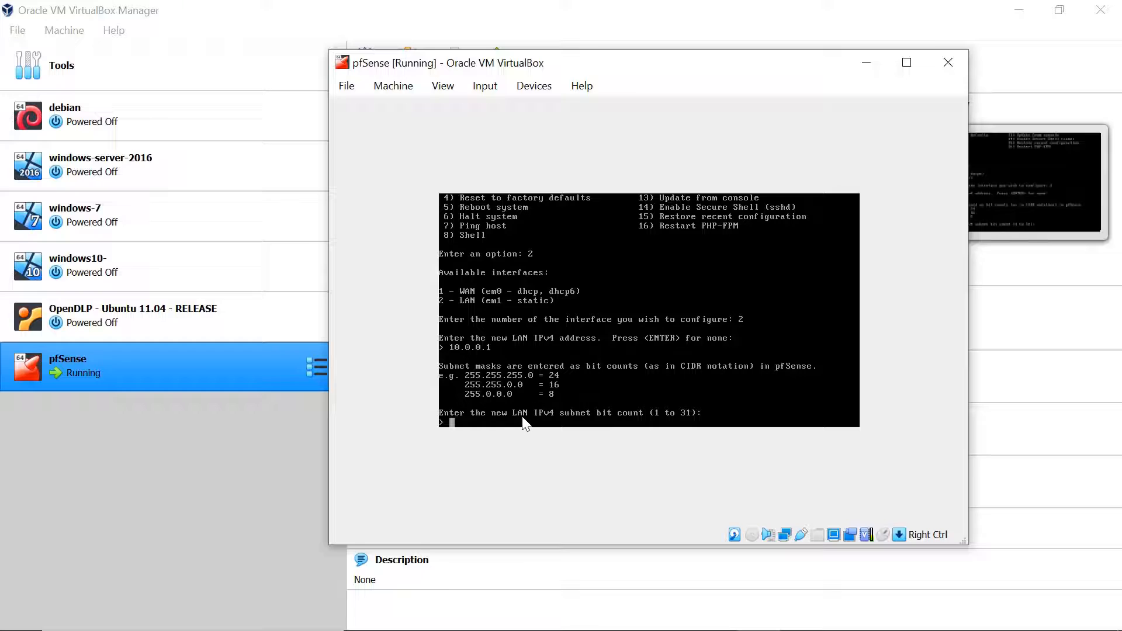
text(24)
key(Return)
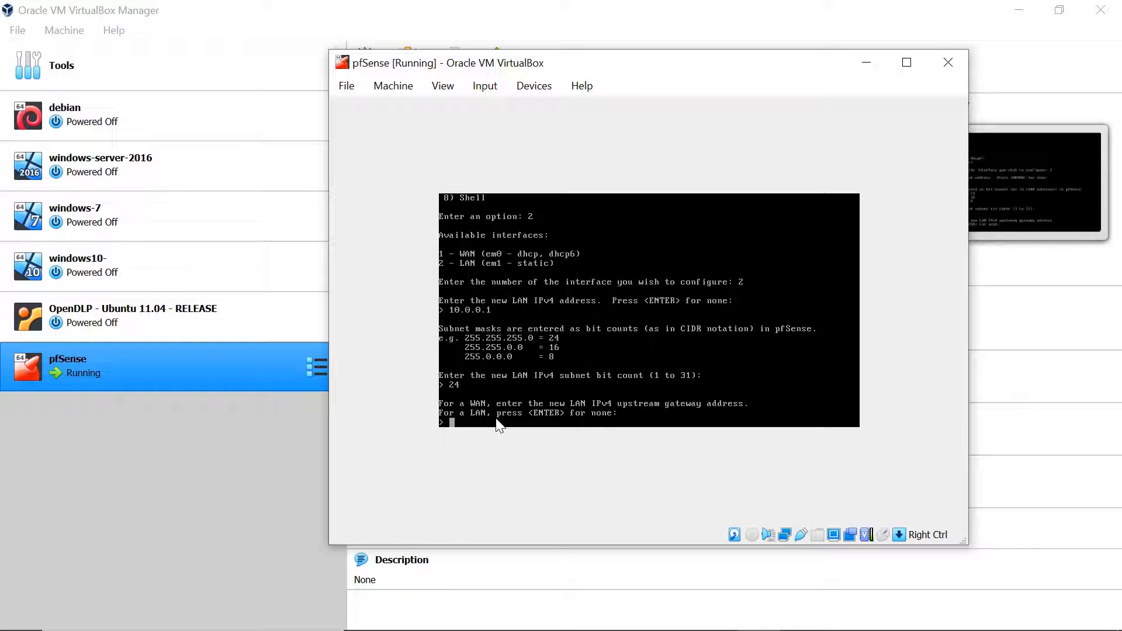
key(Return)
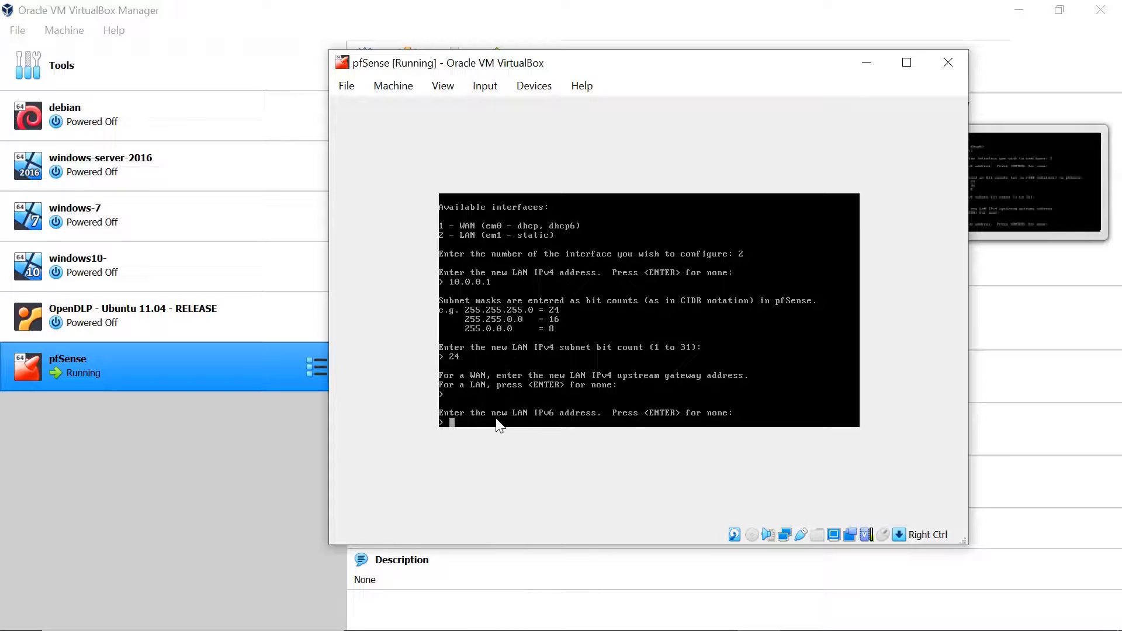
key(Return)
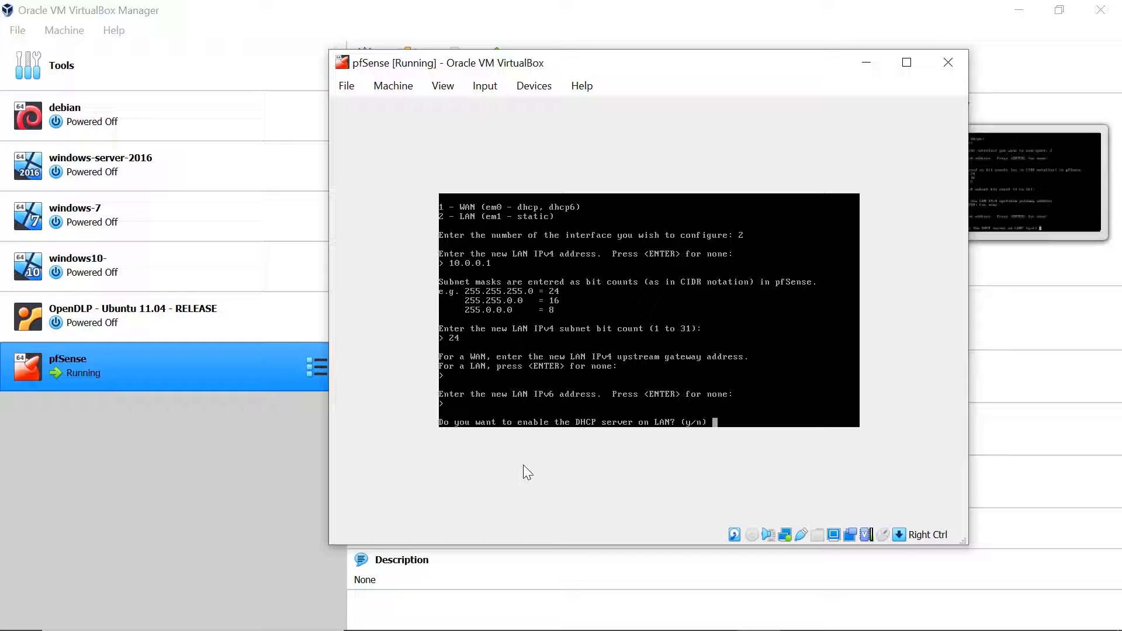
Step: Enable the DHCP server on LAN with the IPv4 client address range 10.0.0.2 to 10.0.0.20
text(y)
key(Return)
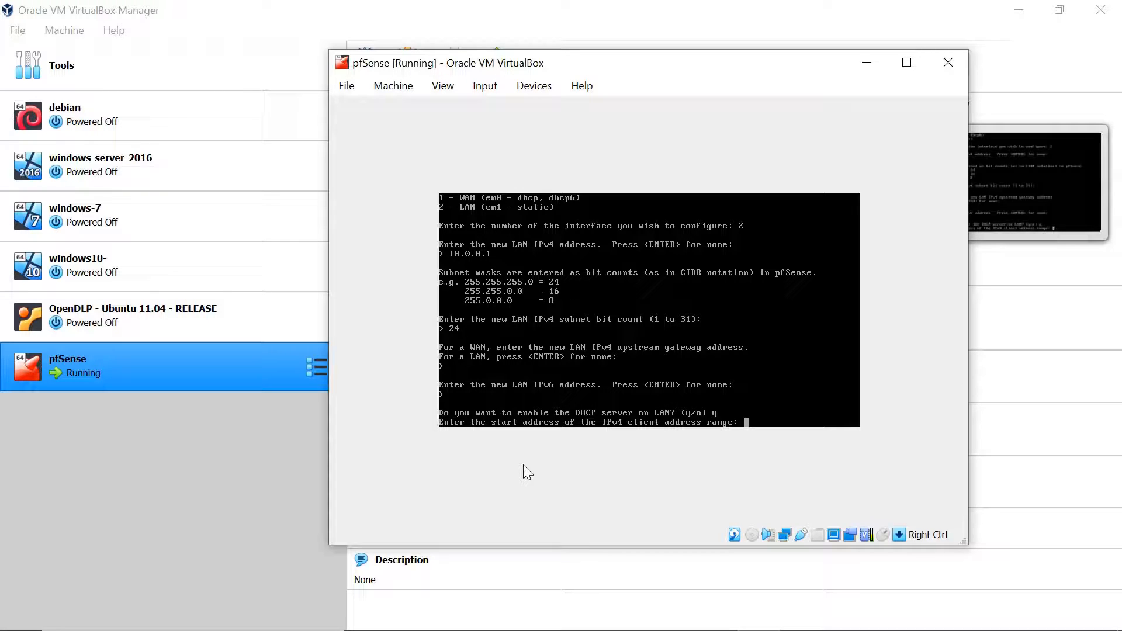
text(10.0.0.2)
key(Return)
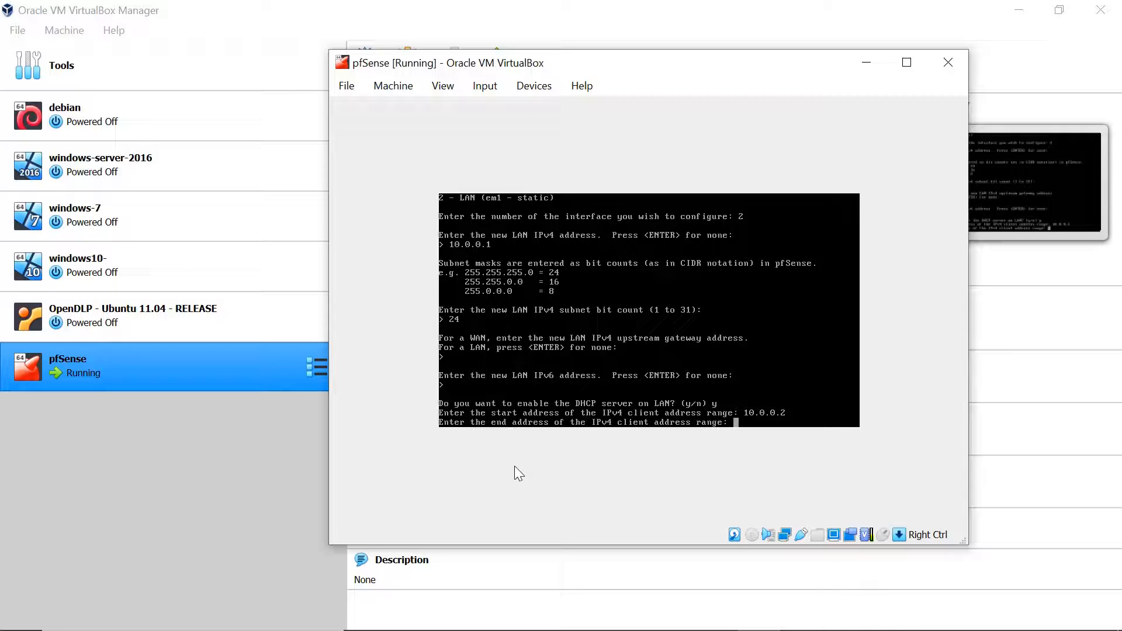
text(10.0.0.20)
key(Return)
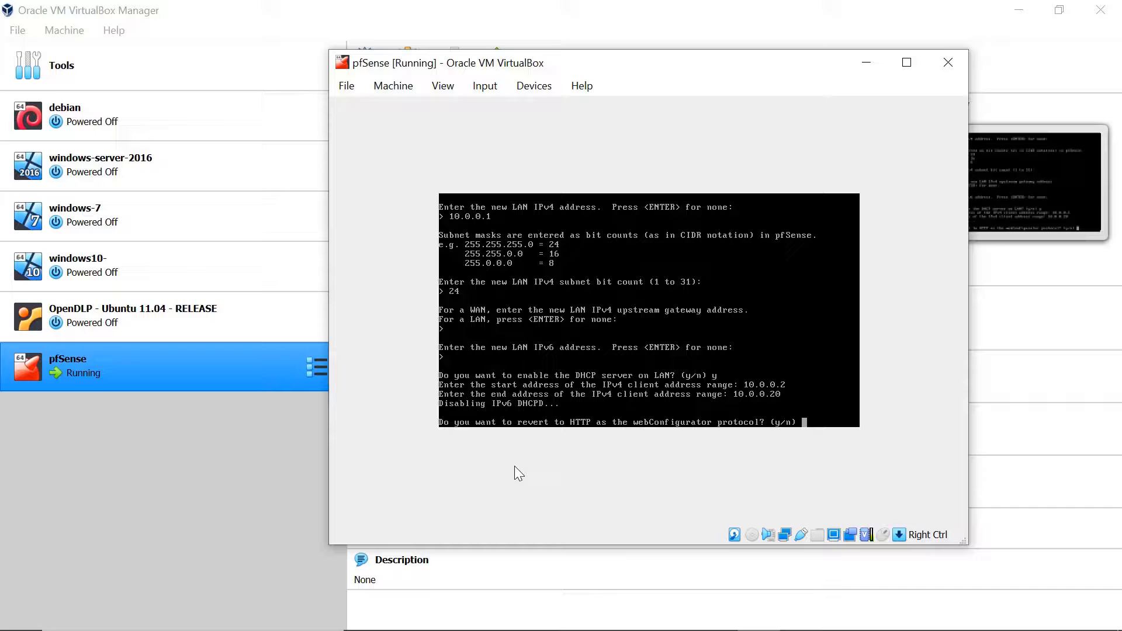
Step: Decline reverting the webConfigurator to HTTP, save the LAN changes and return to the console menu
text(n)
key(Return)
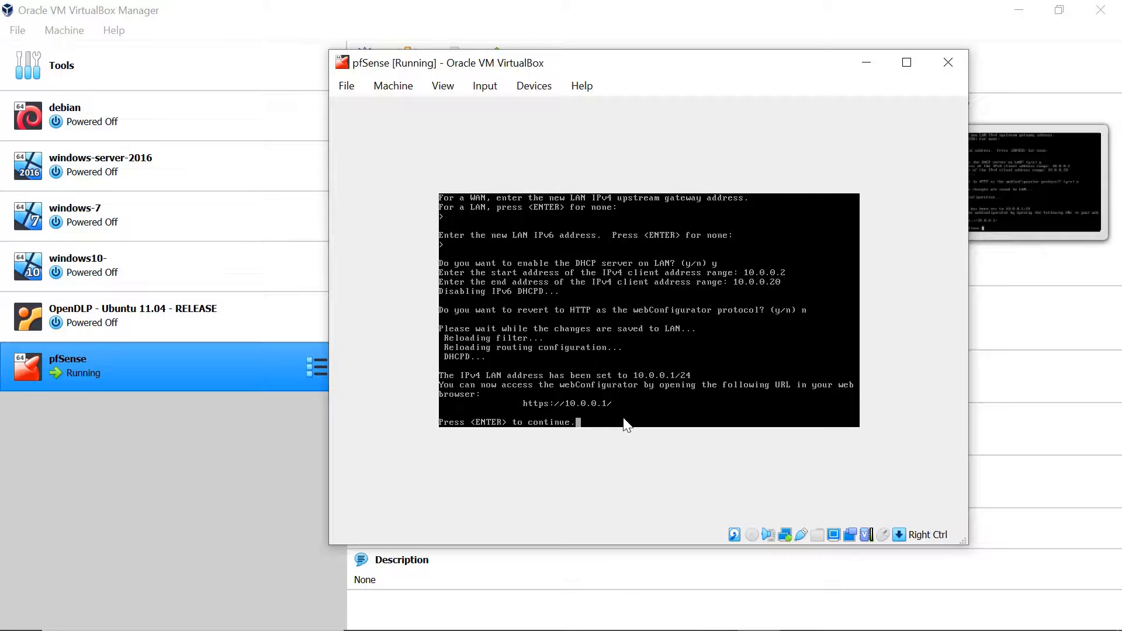
key(Return)
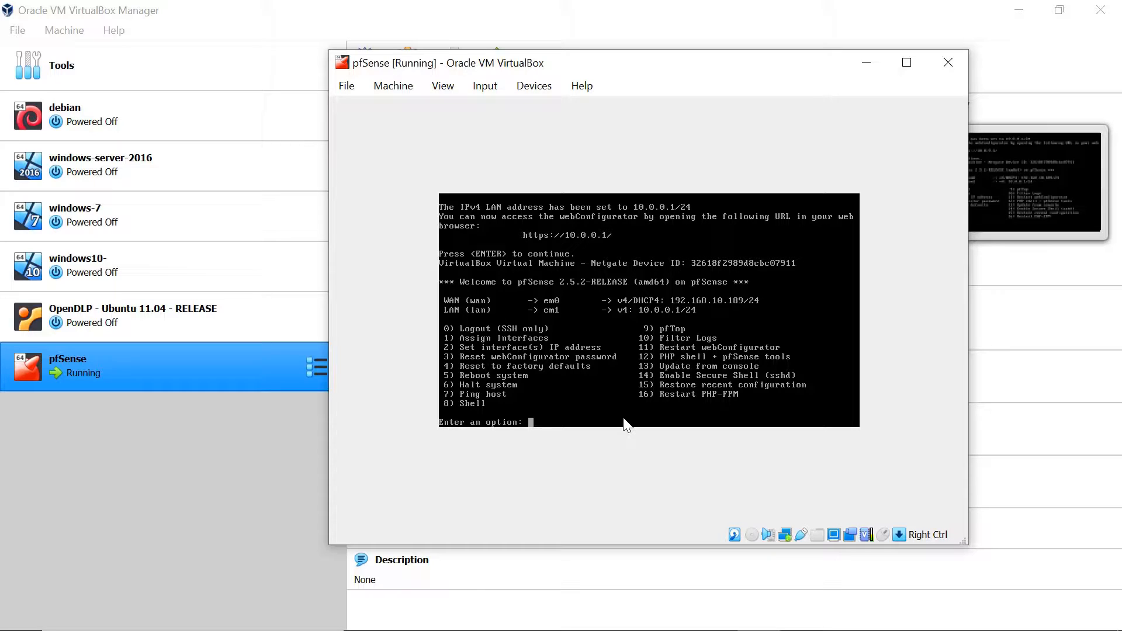
Step: Test internet connectivity by pinging google.com from the pfSense console, and return to the console menu
text(7)
key(Return)
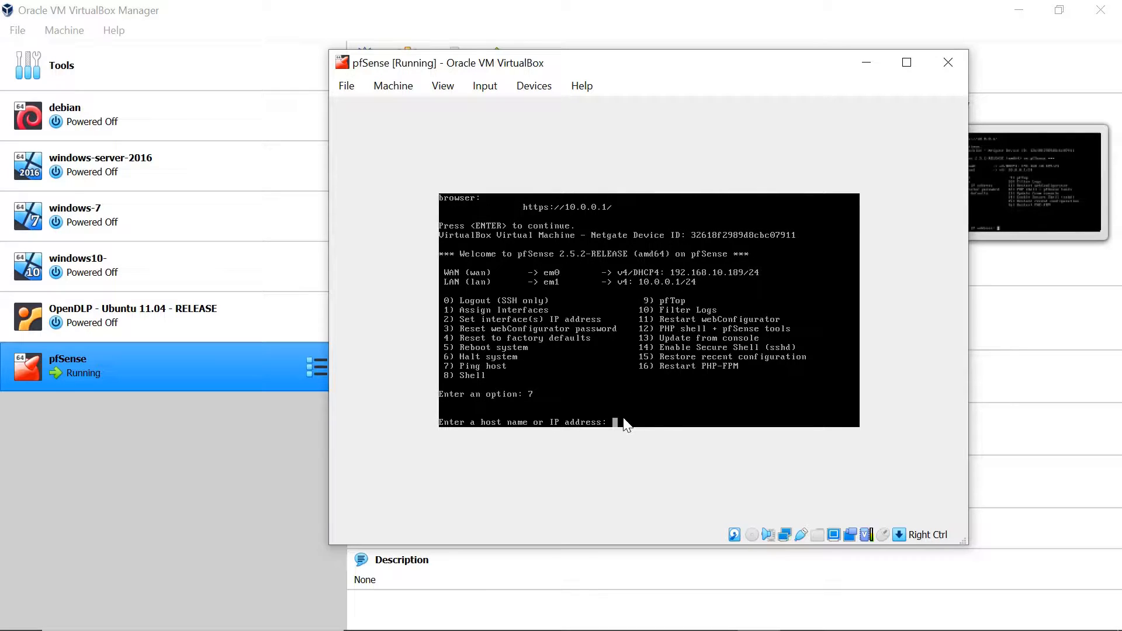
text(google.com)
key(Return)
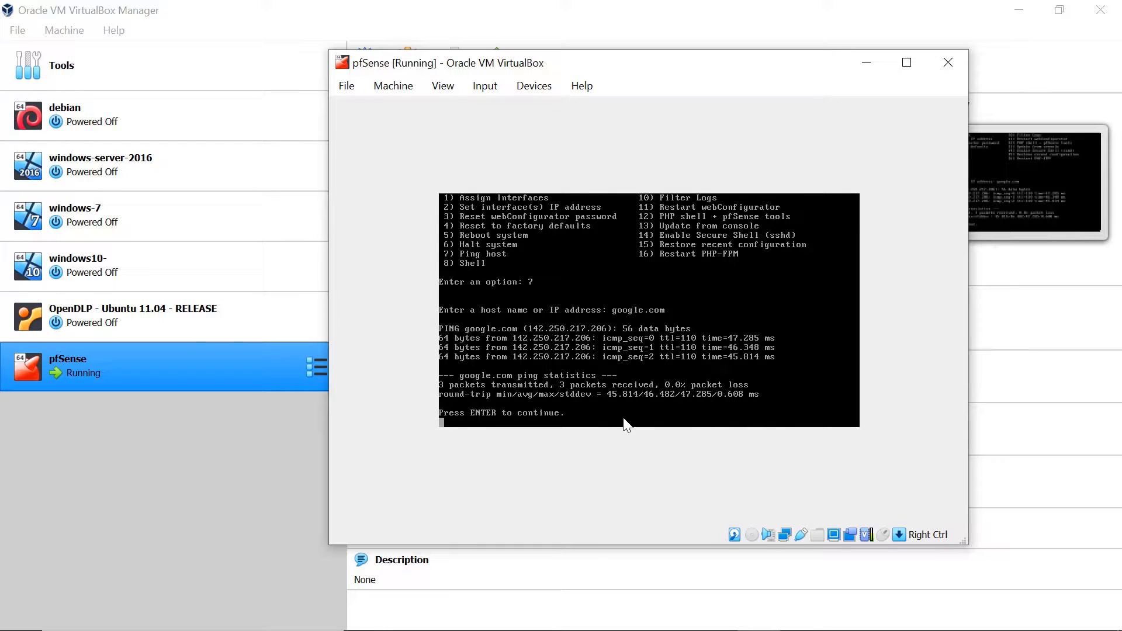
key(Return)
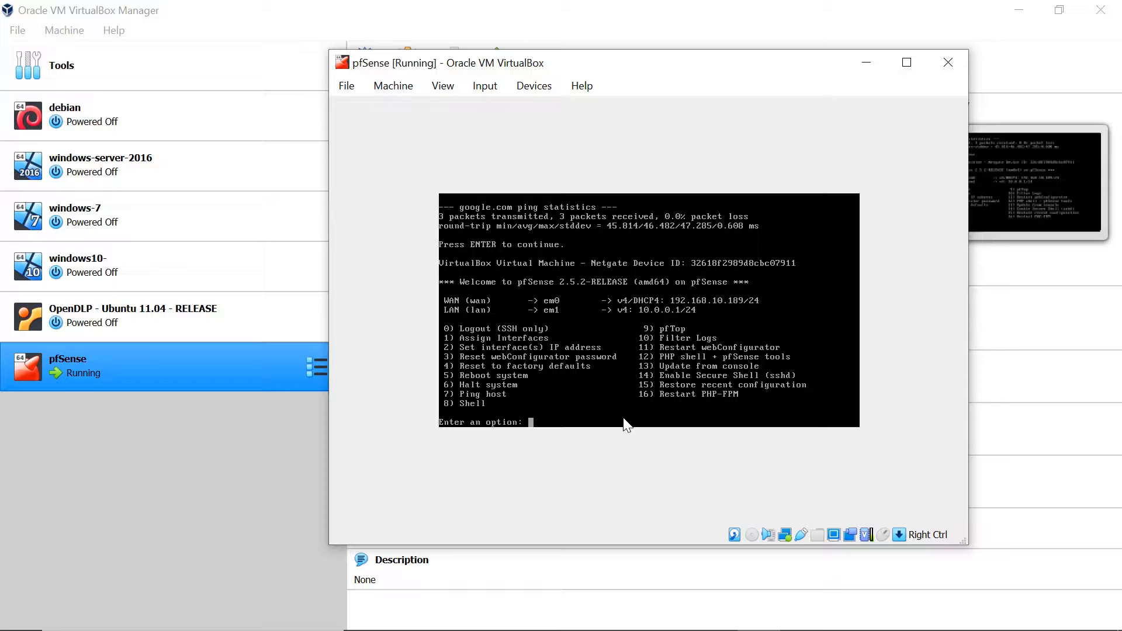
Step: Try to run the console's Ping host option with "ping 8.8.8.8" as the host
text(7)
key(Return)
text(pi)
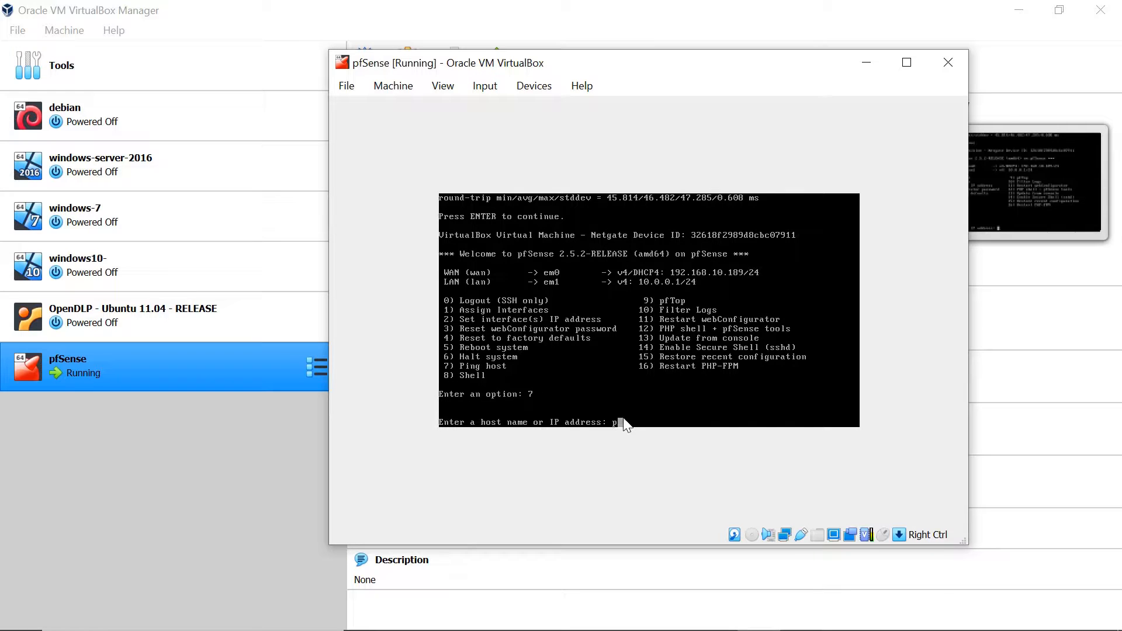
text(ng 8.8.8.8)
key(Return)
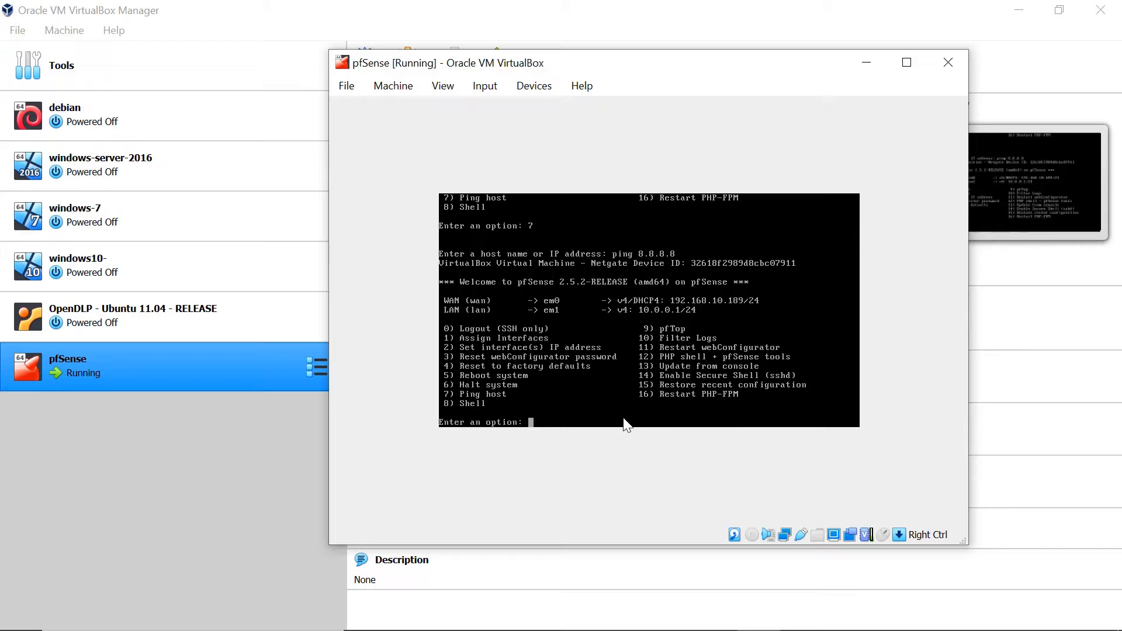
Step: Ping the IP address 8.8.8.8 with the console's Ping host option
text(7)
key(Return)
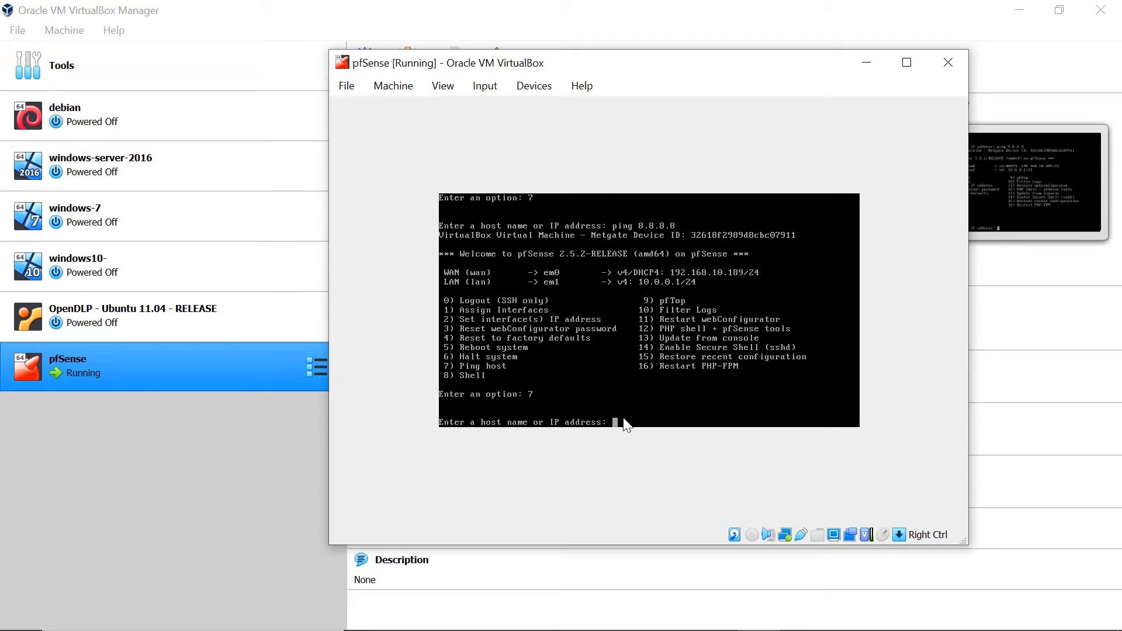
text(8.8.8.8)
key(Return)
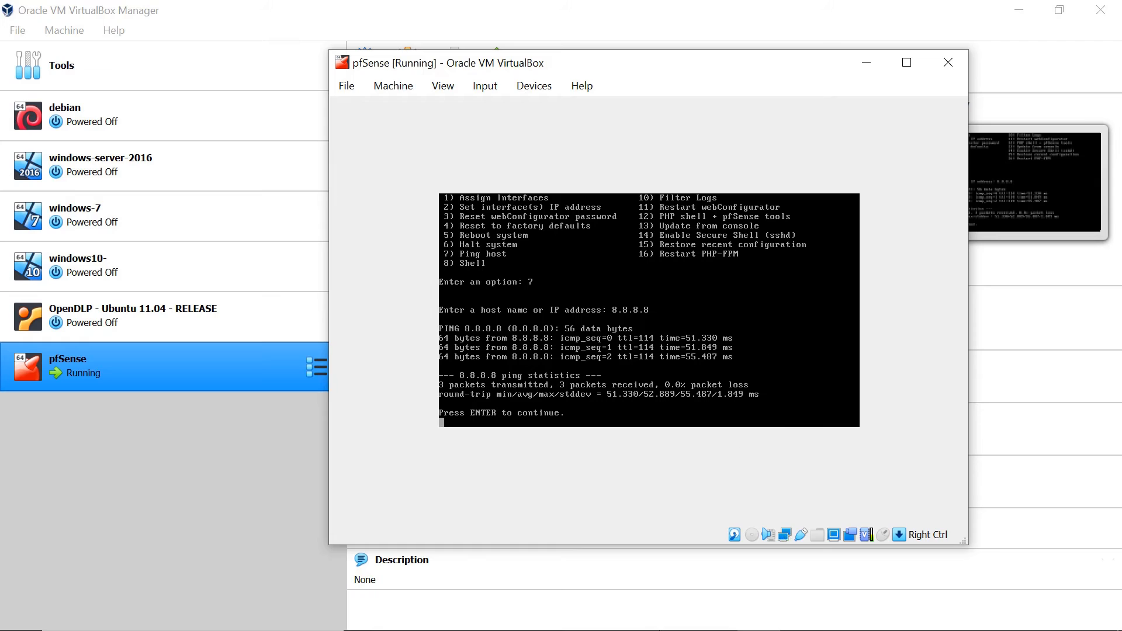
mouse_move(732, 627)
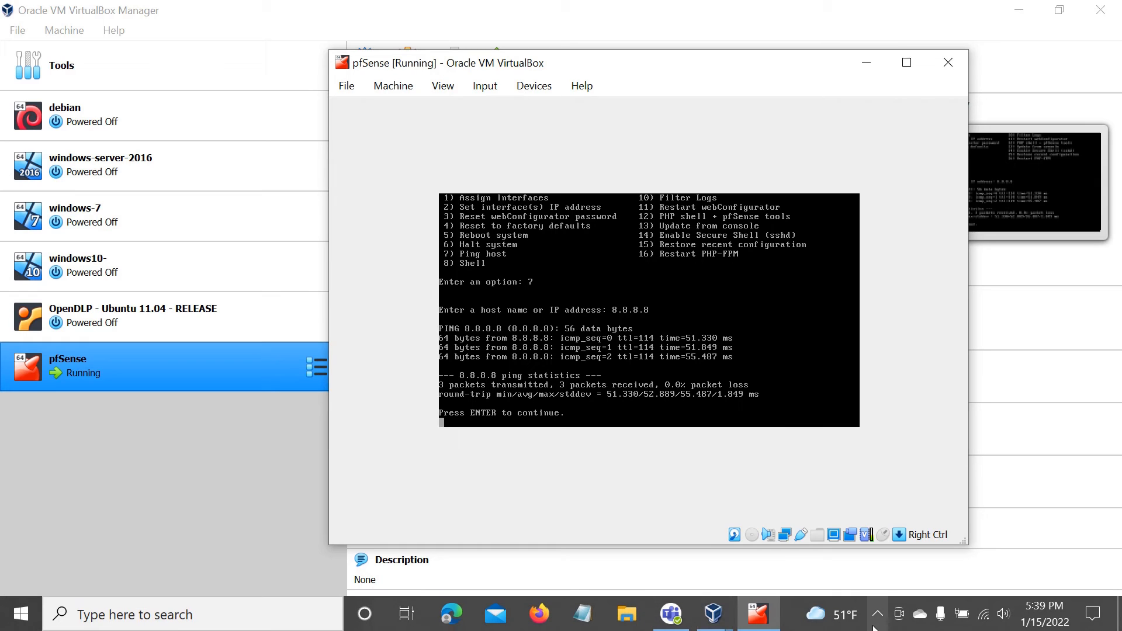